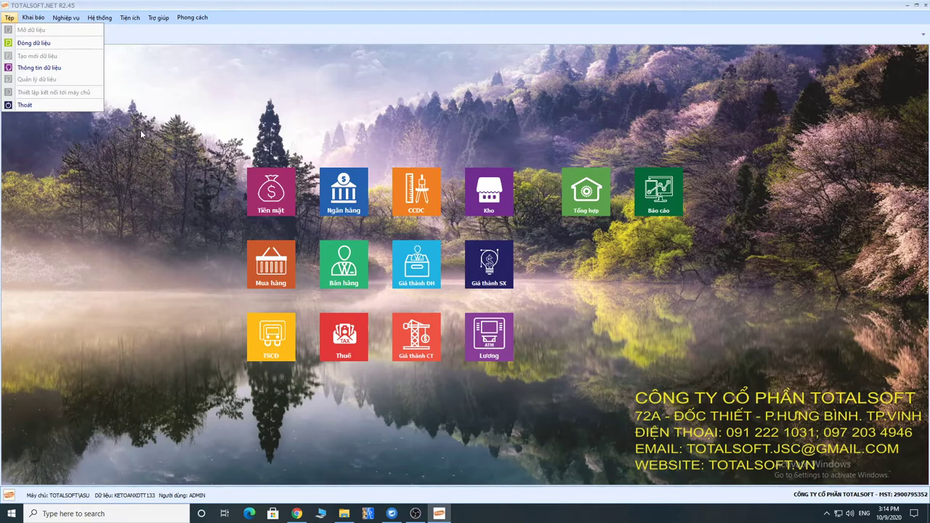
Step: Open the declared fixed assets list (Tài sản cố định) and open the record of asset 11
click(205, 169)
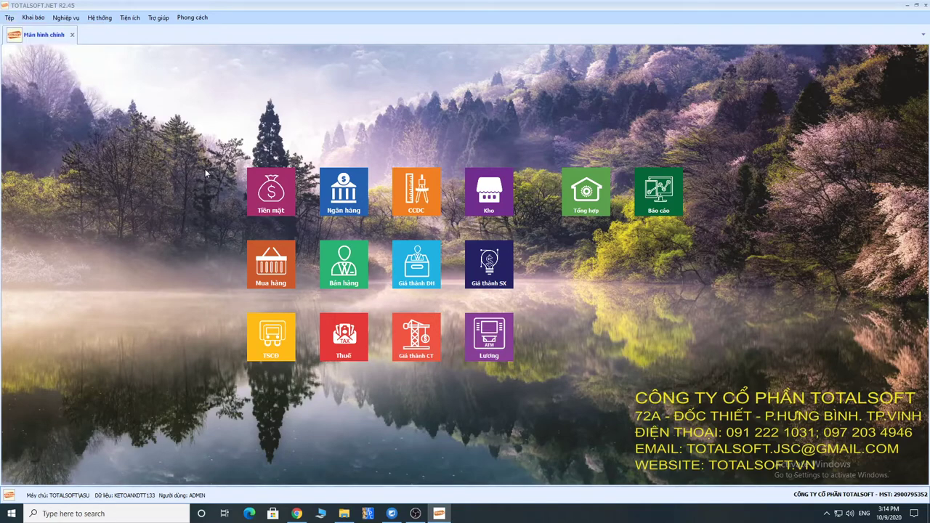
click(34, 18)
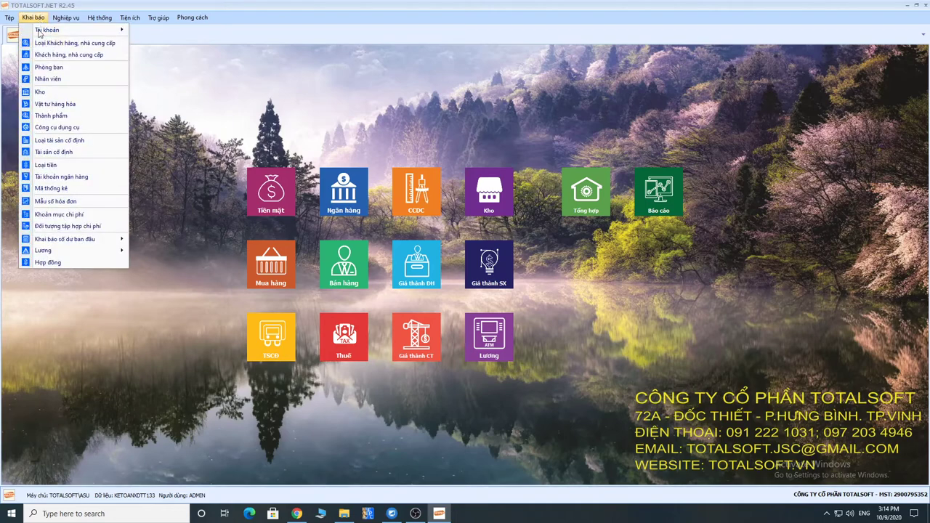
click(60, 153)
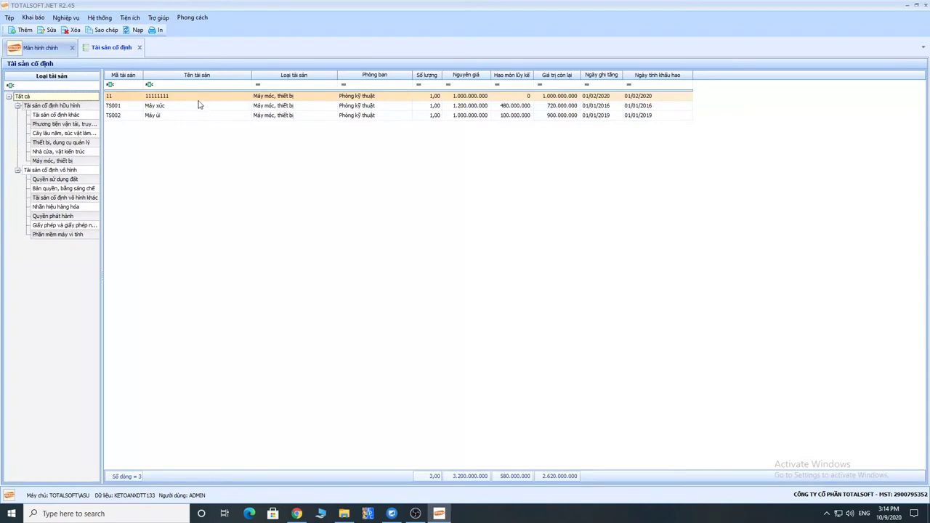
click(198, 99)
double_click(198, 100)
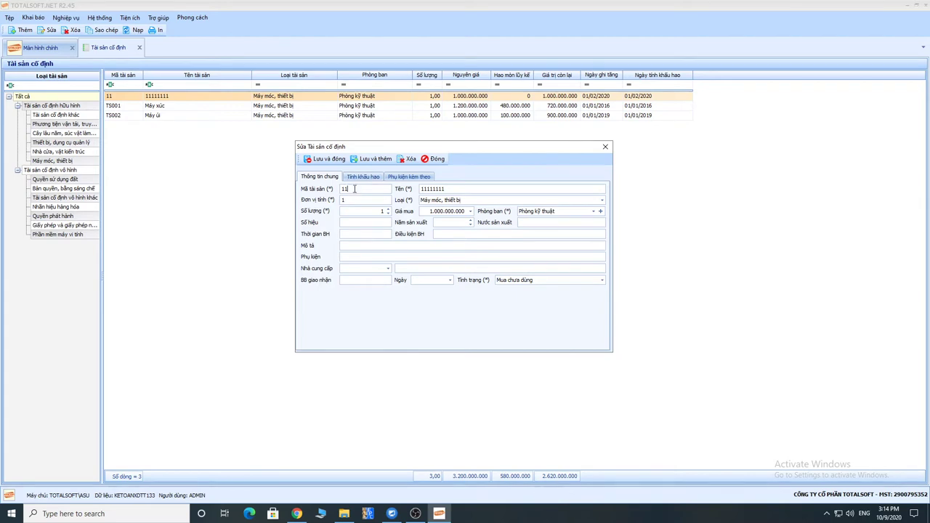
Step: Examine the asset's general information, including its name, the available usage statuses and the purchase price
click(457, 191)
click(525, 282)
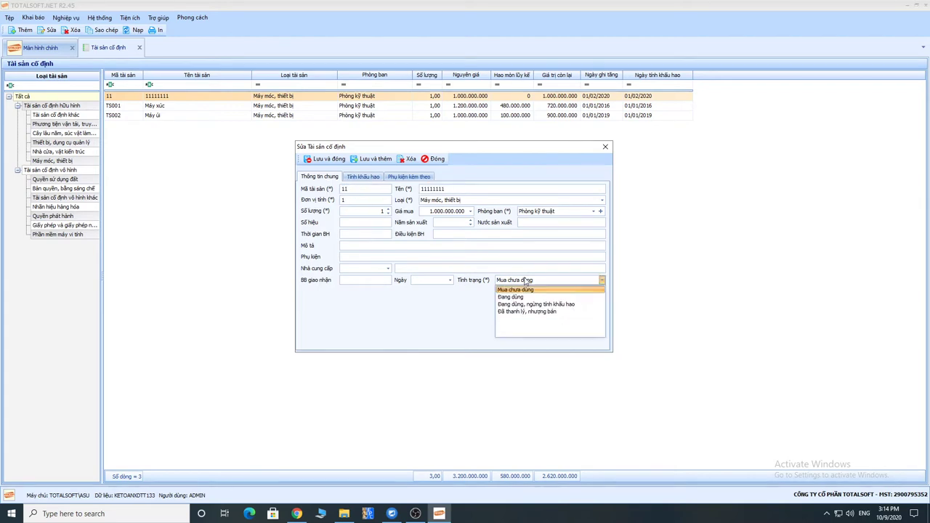
click(525, 282)
click(446, 211)
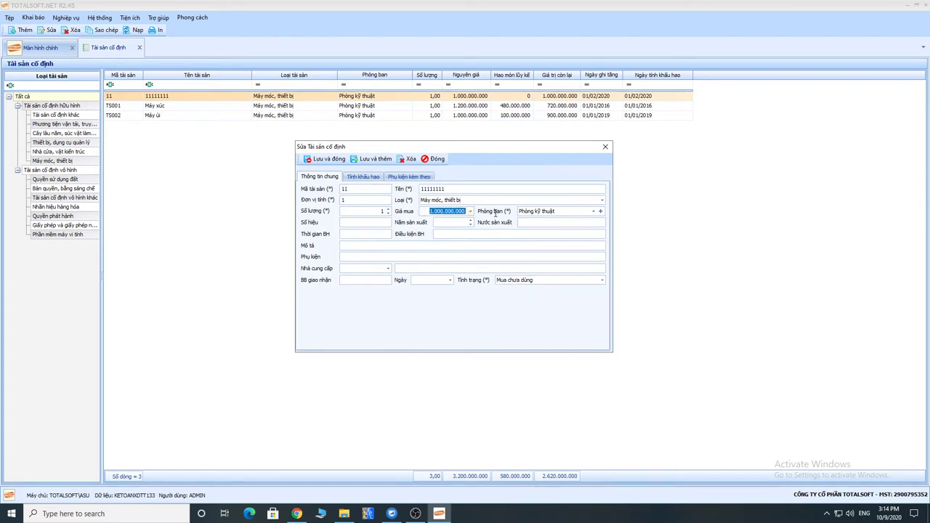
Step: Review the asset's depreciation details, including the purchase date, depreciation start date and usage period, and close the record
click(363, 176)
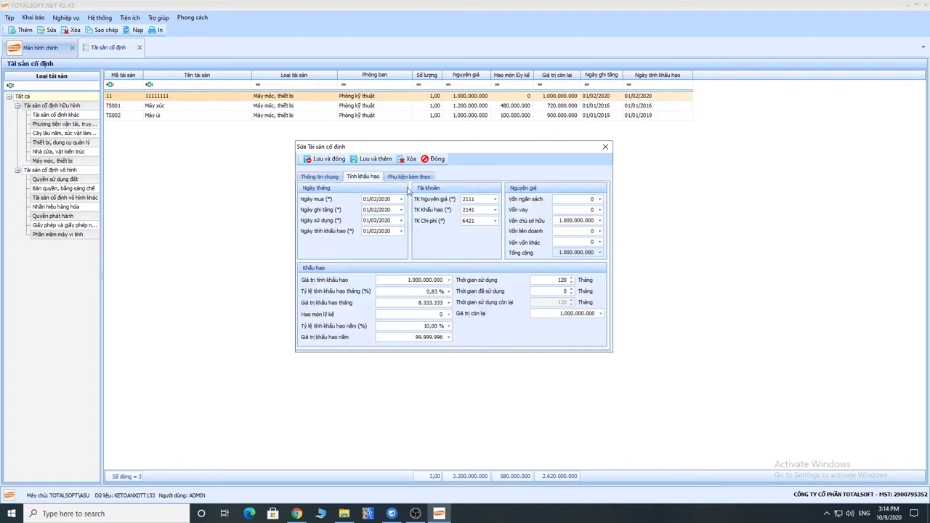
click(389, 199)
click(387, 231)
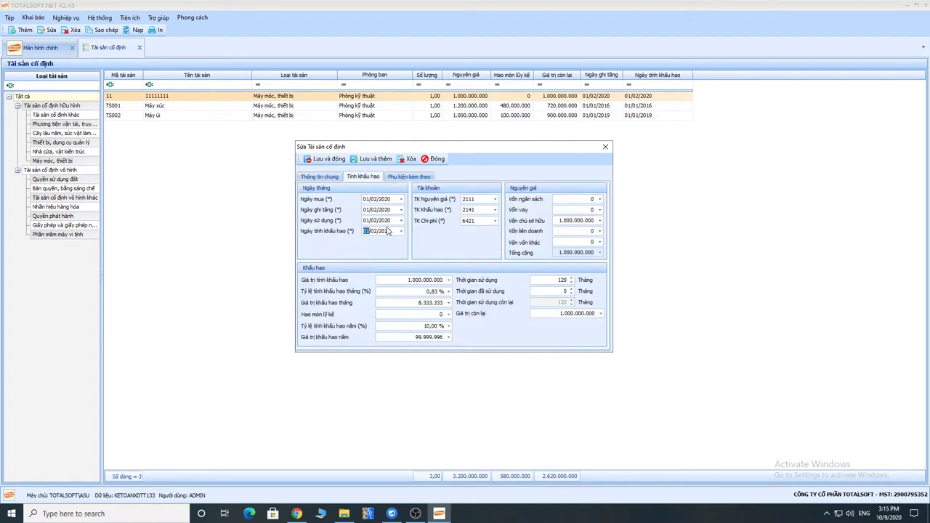
click(570, 280)
click(434, 159)
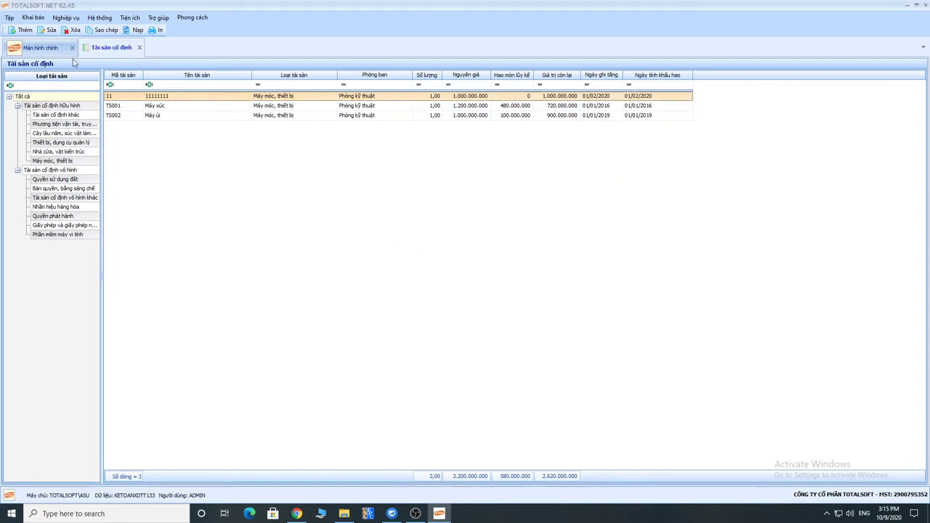
Step: Open the fixed asset purchase and increase list (Mua và Ghi tăng) and start a new voucher
click(67, 17)
mouse_move(109, 99)
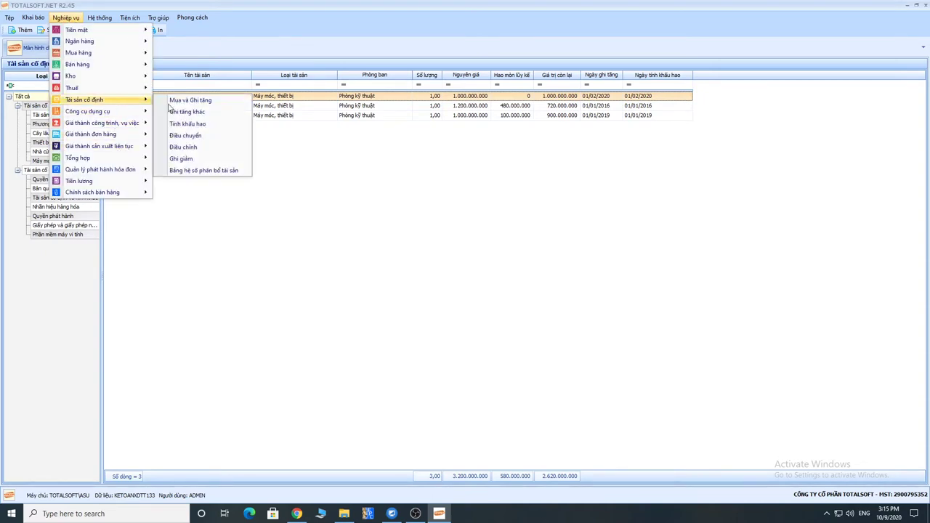
click(188, 101)
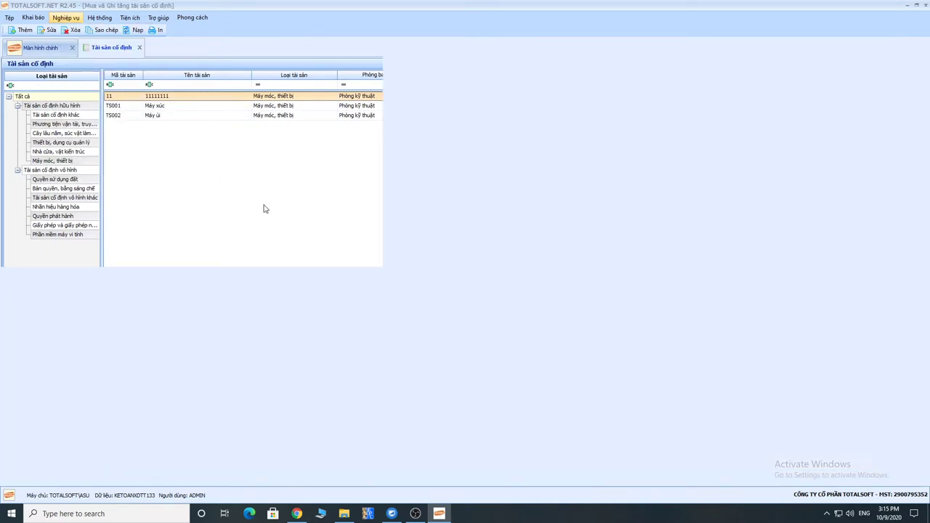
right_click(264, 209)
click(292, 211)
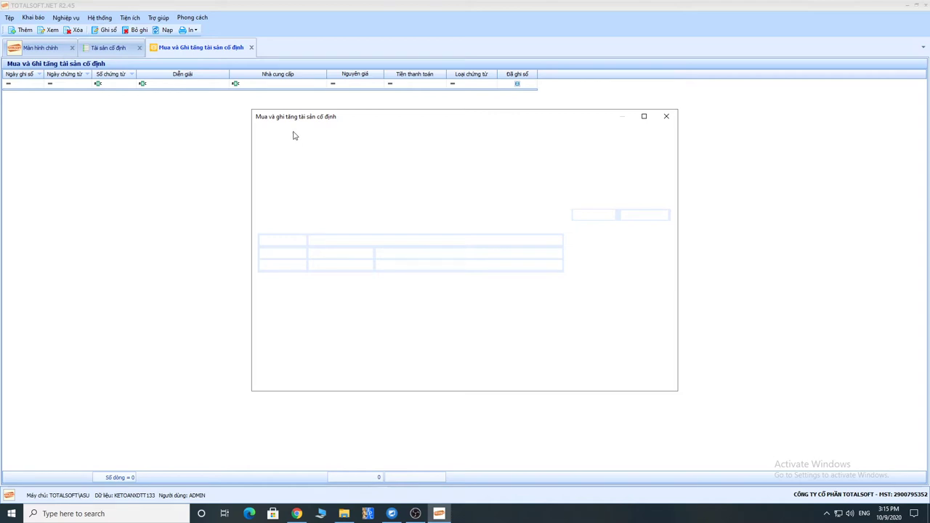
Step: Set the voucher's supplier to Công ty cung cấp NVL and its posting and document dates to 01/10/2020
click(369, 181)
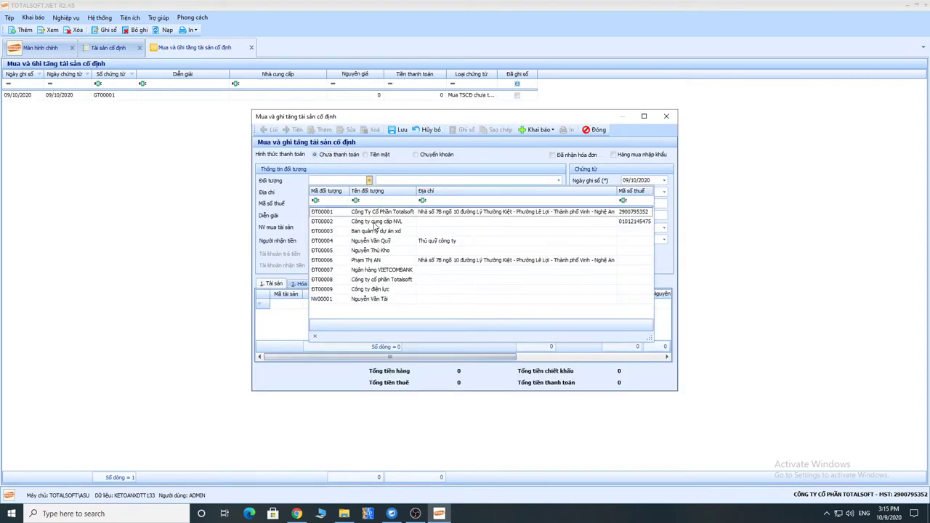
click(374, 222)
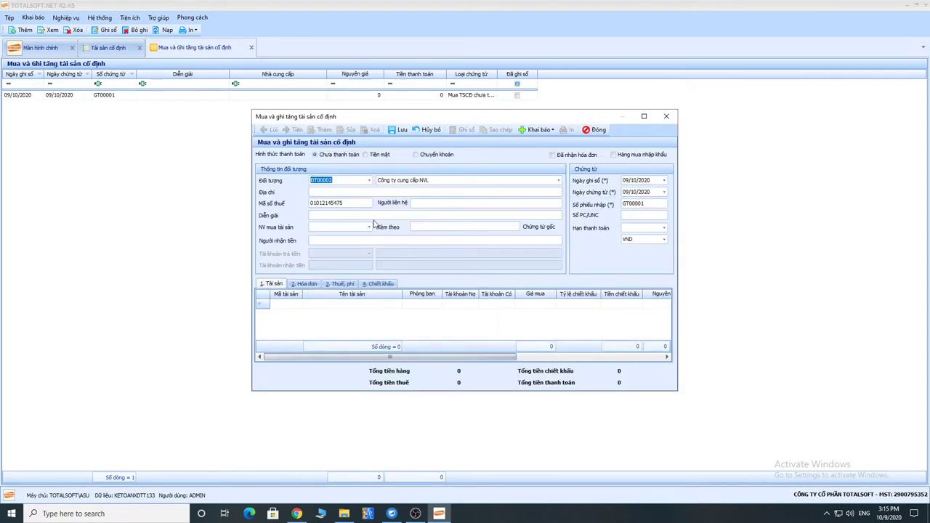
key(Tab)
key(Tab)
key(Tab)
key(Tab)
text(01)
key(Tab)
key(Tab)
key(Tab)
key(Tab)
key(Tab)
Step: Add asset 11 as the first asset line of the purchase voucher
click(307, 284)
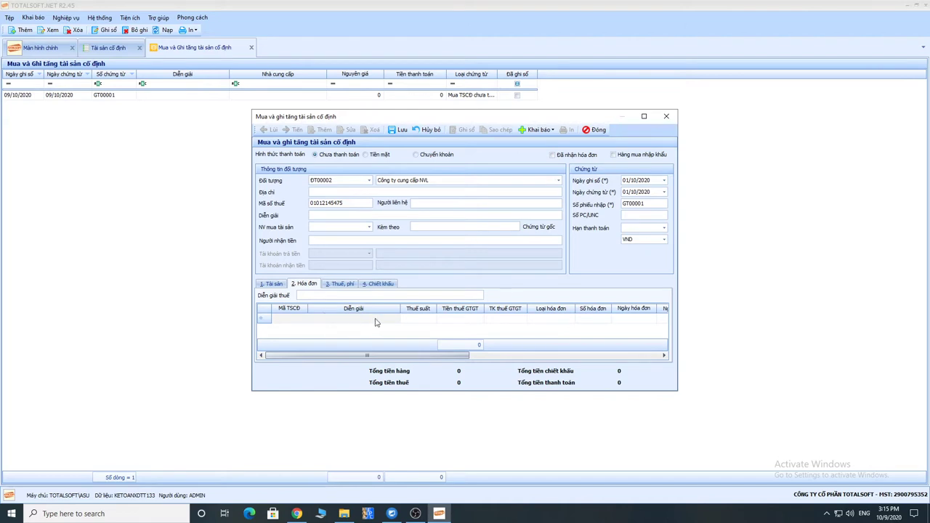
click(272, 283)
click(299, 305)
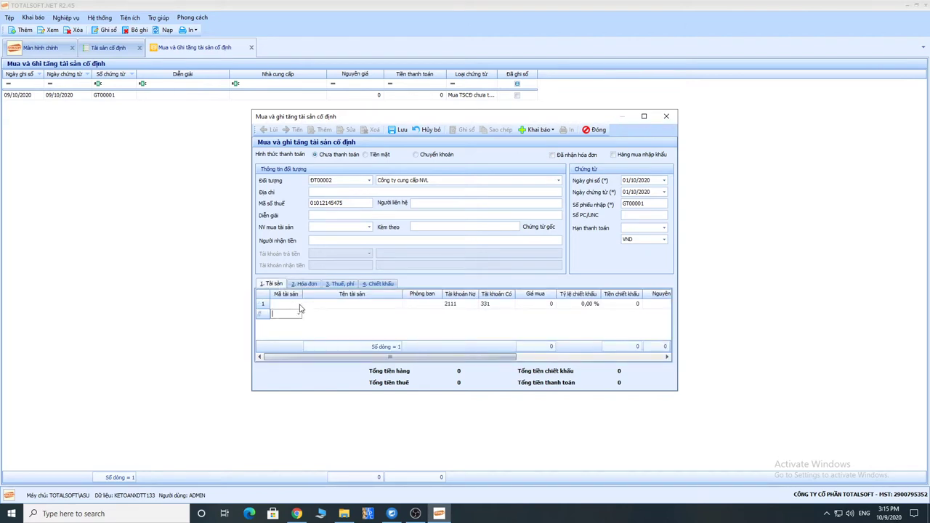
click(298, 304)
click(298, 303)
click(292, 324)
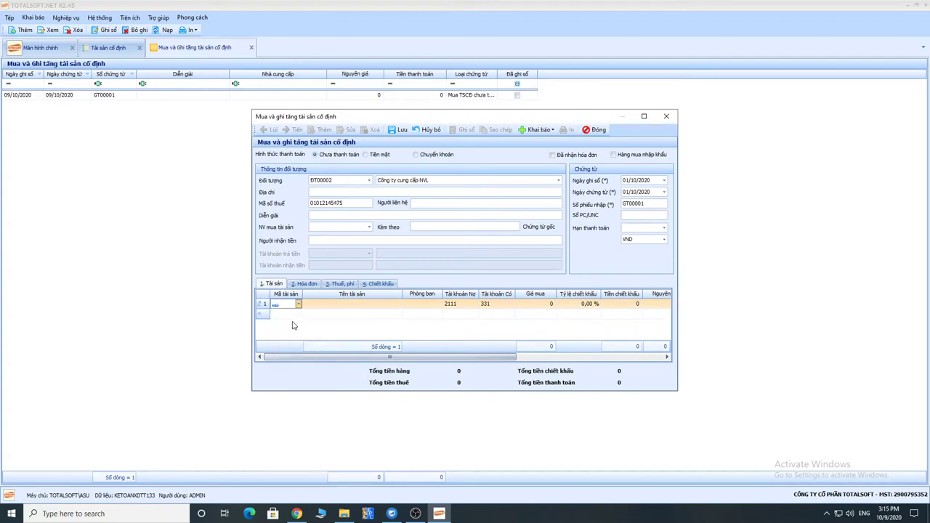
key(Tab)
key(Tab)
key(Tab)
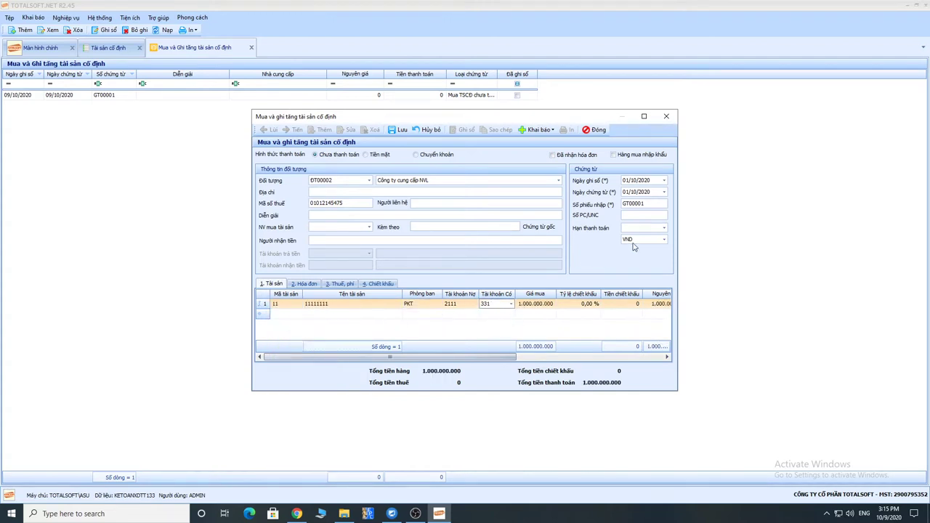
Step: Set the voucher's currency to USD with an exchange rate of 20.000
click(637, 240)
click(663, 240)
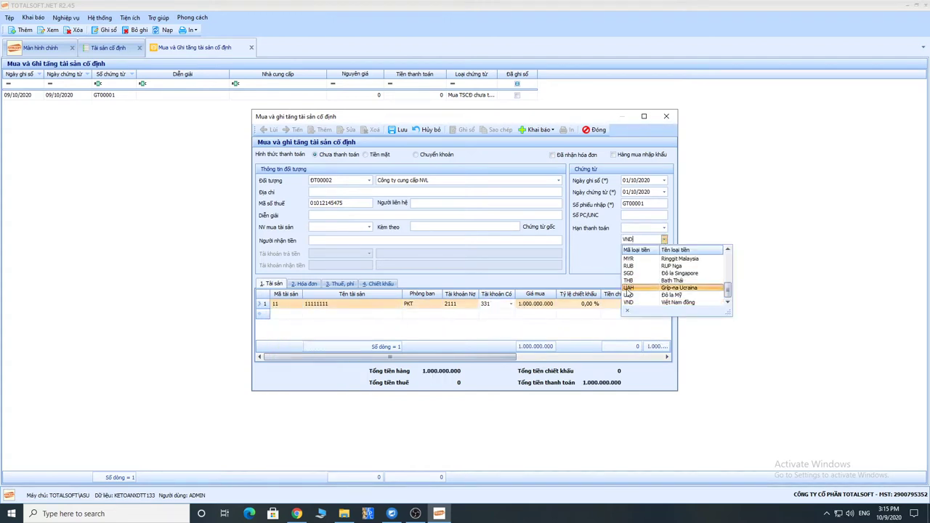
click(628, 295)
key(Tab)
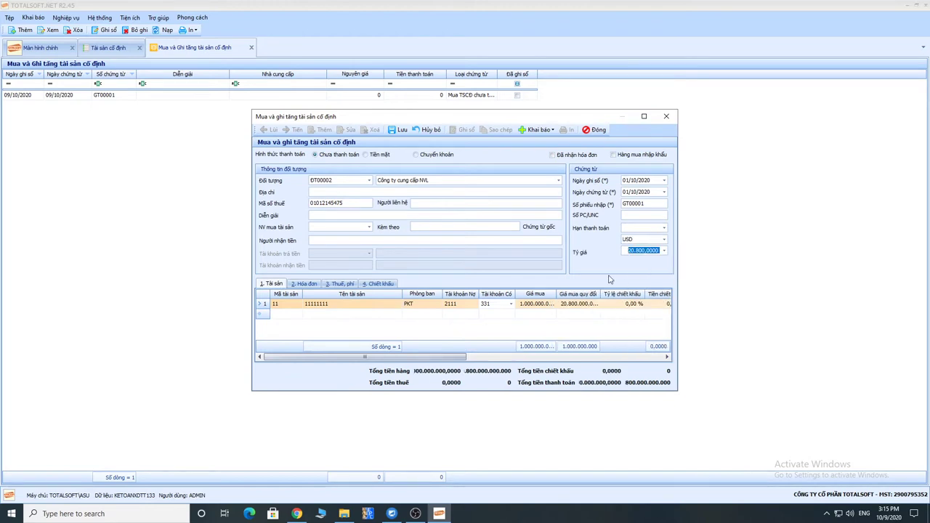
text(20.000)
key(Tab)
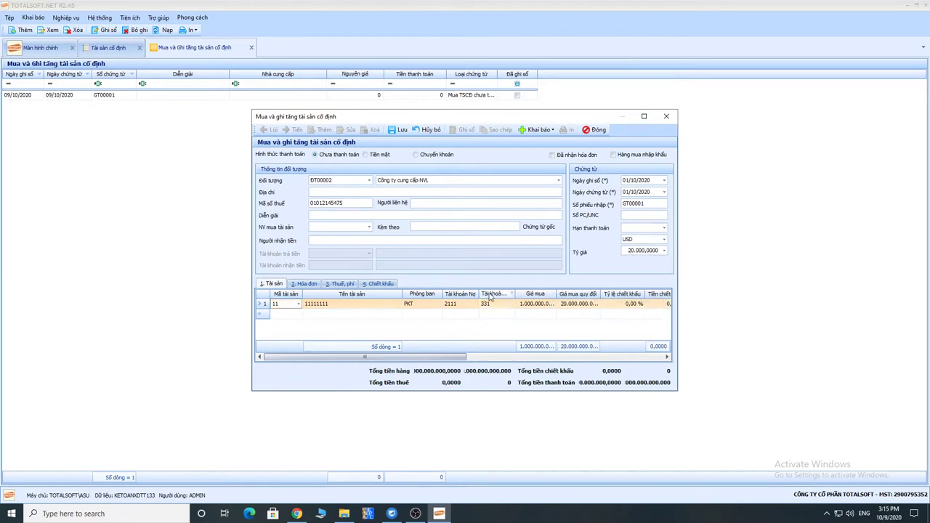
Step: Set the purchase price (Giá mua) of the asset line to 50.000 USD
key(Tab)
key(Tab)
key(Tab)
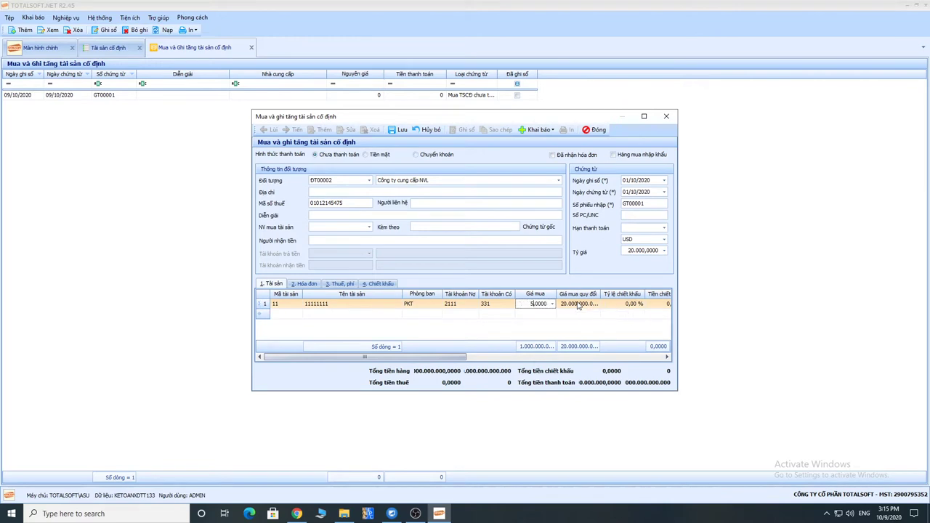
text(50.000)
key(Tab)
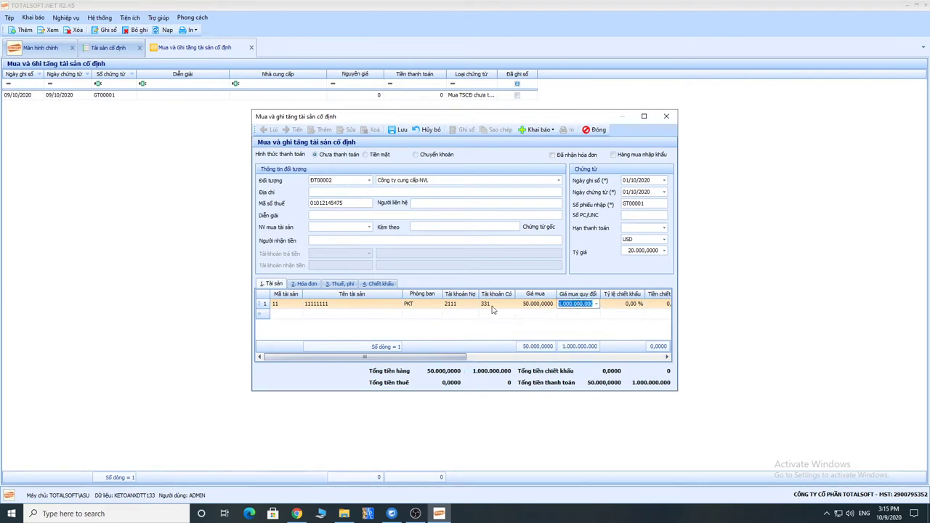
Step: Mark the voucher as an imported purchase (Hàng mua nhập khẩu) and show its tax and fee details
click(307, 283)
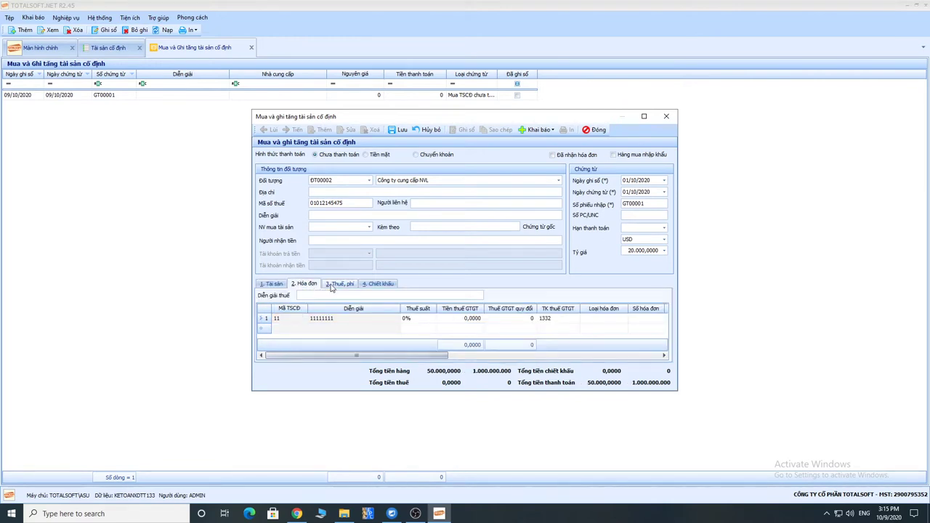
click(331, 285)
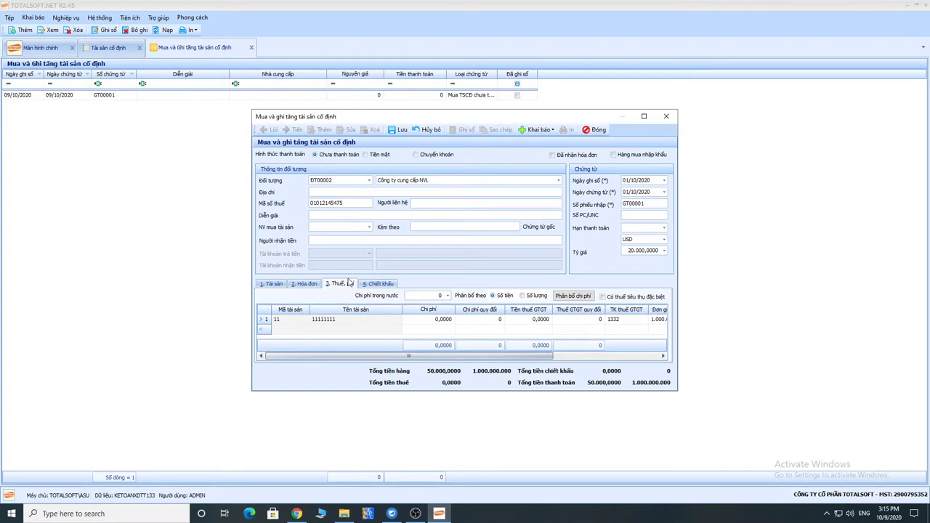
click(614, 155)
key(space)
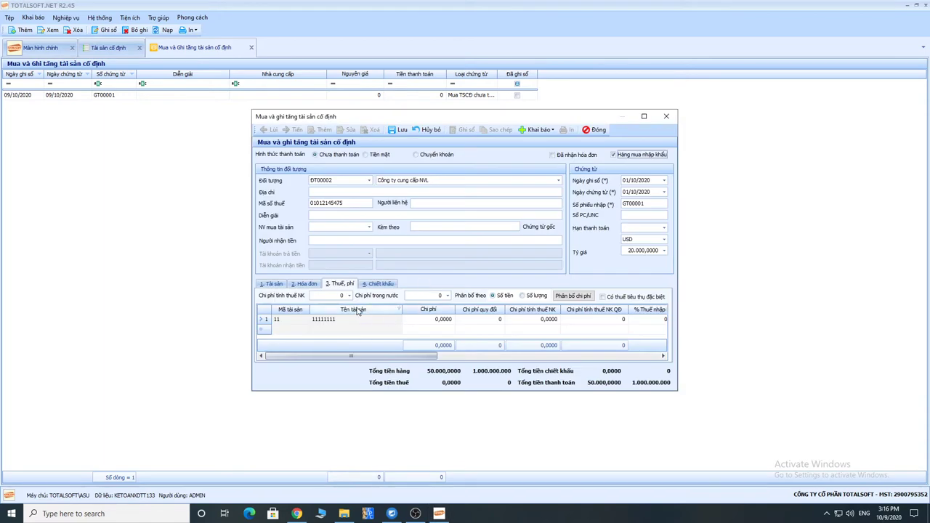
Step: Allocate 150.000.000 of import-taxable cost and 115.000.000 of domestic cost to the asset, and create a general voucher for these costs
click(317, 296)
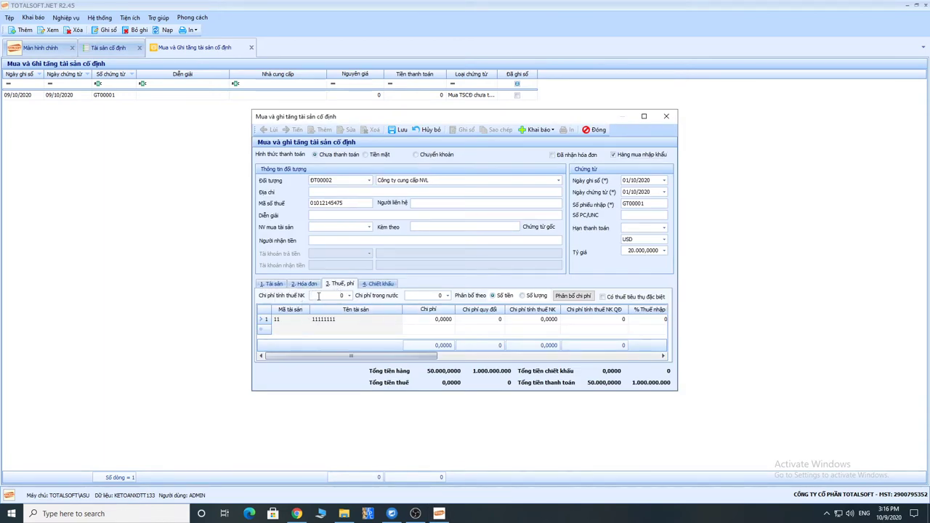
key(ctrl+a)
text(15)
text(1)
key(Tab)
click(571, 296)
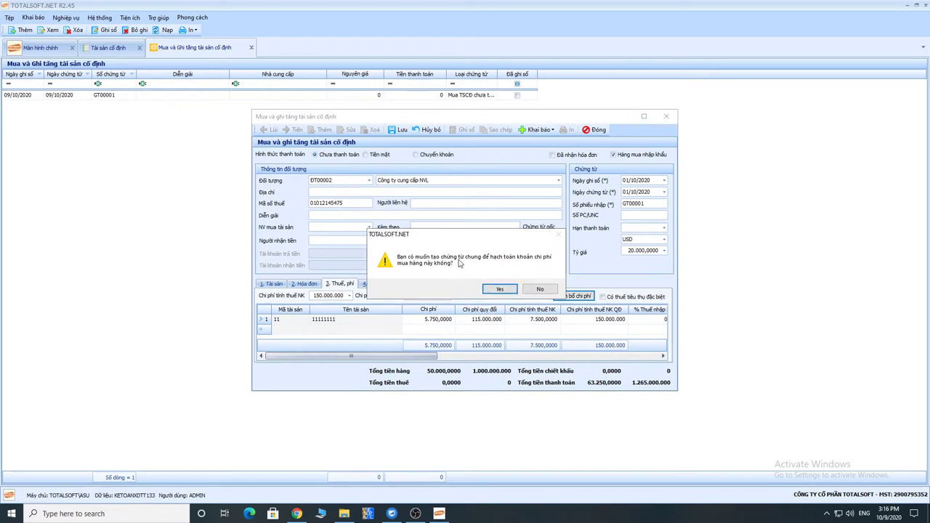
click(498, 290)
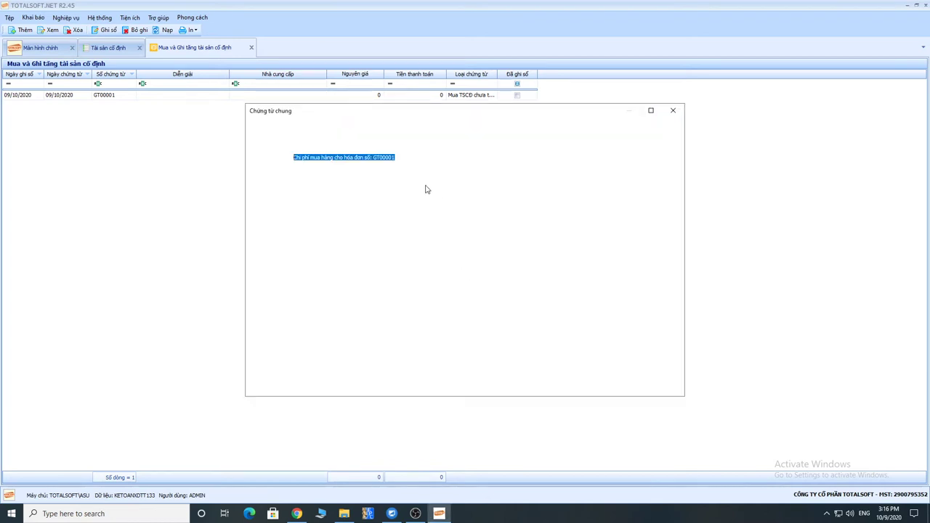
Step: Examine the debit accounts and converted amounts of the two cost lines in the general voucher
drag(385, 113, 557, 114)
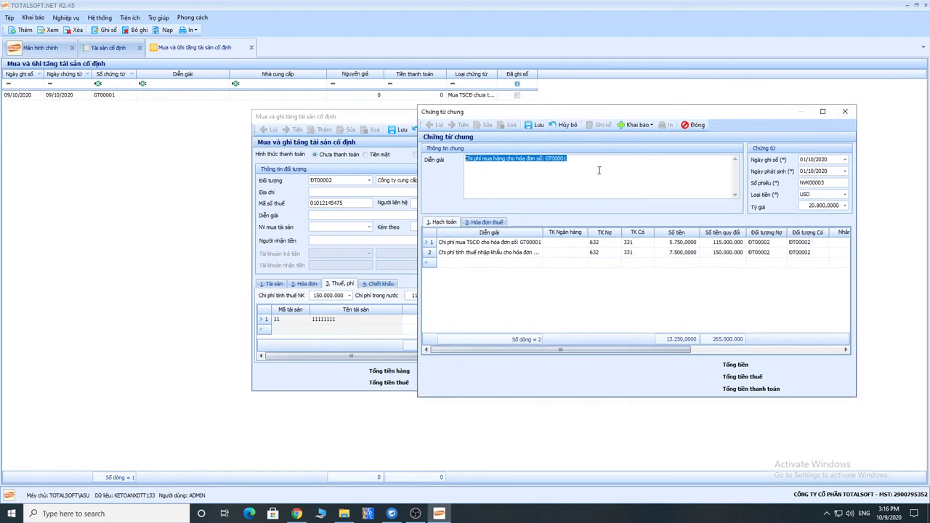
click(604, 244)
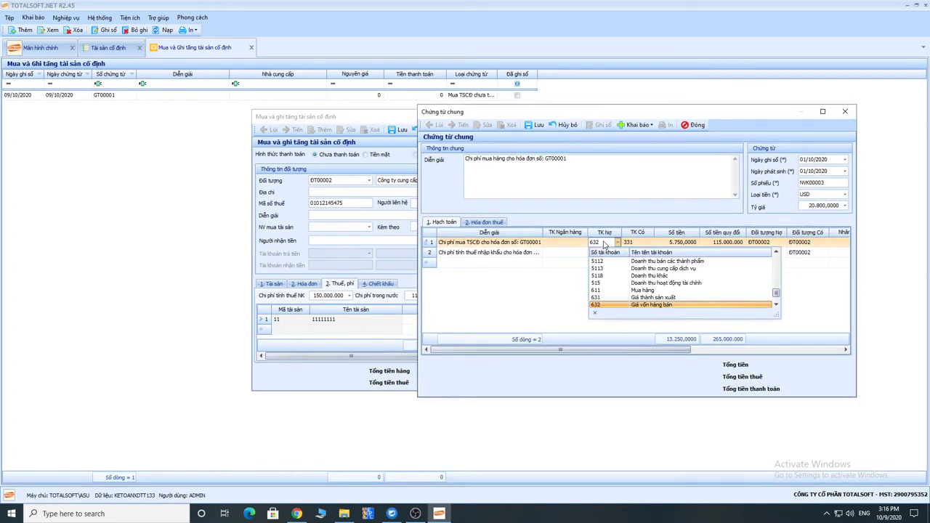
click(604, 244)
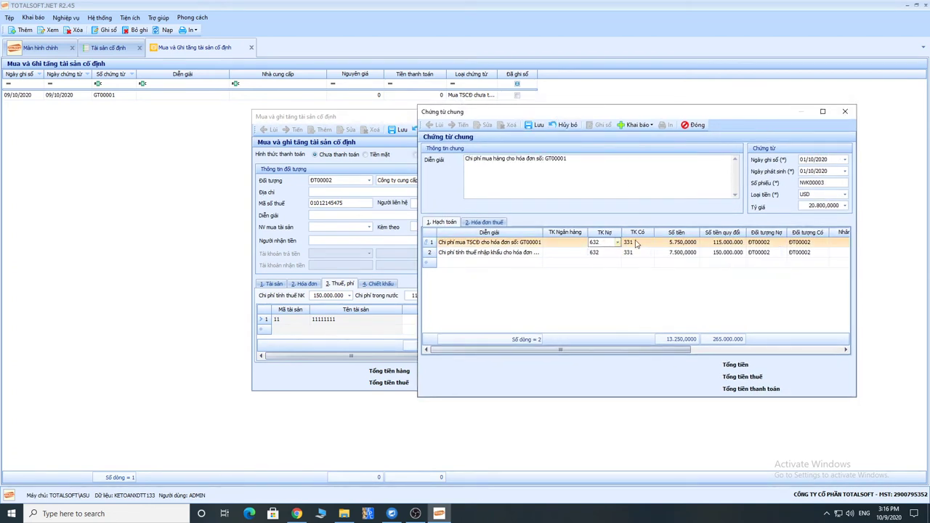
click(718, 243)
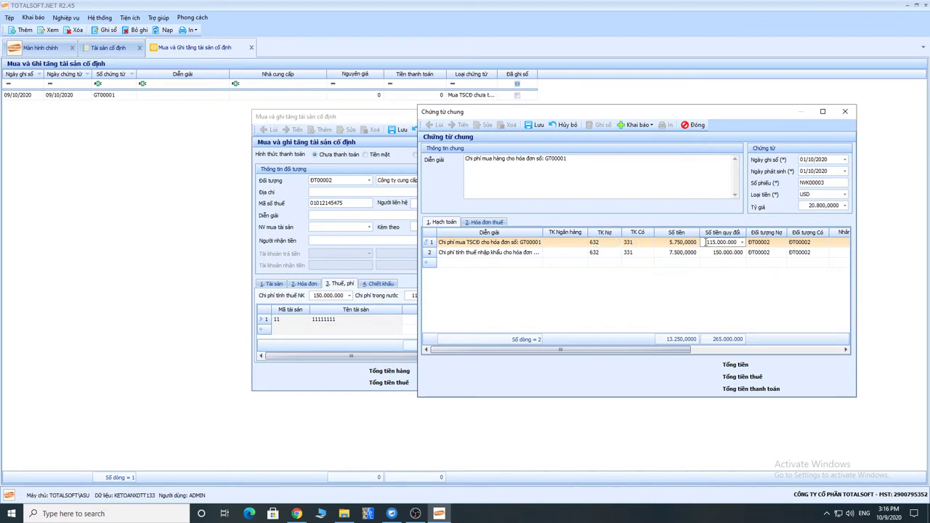
drag(706, 243, 736, 243)
click(727, 253)
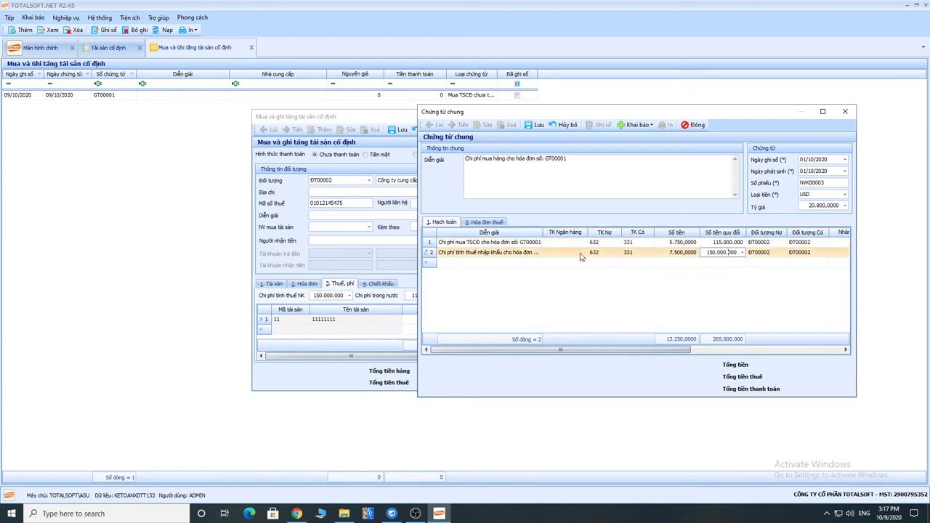
Step: Set the debit account (TK Nợ) of the import-taxable cost line to 2111
click(599, 253)
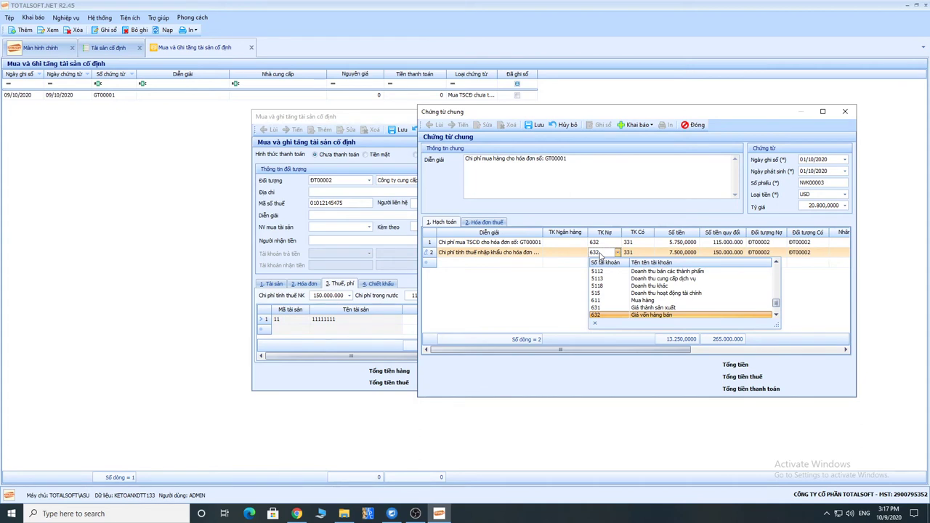
text(151)
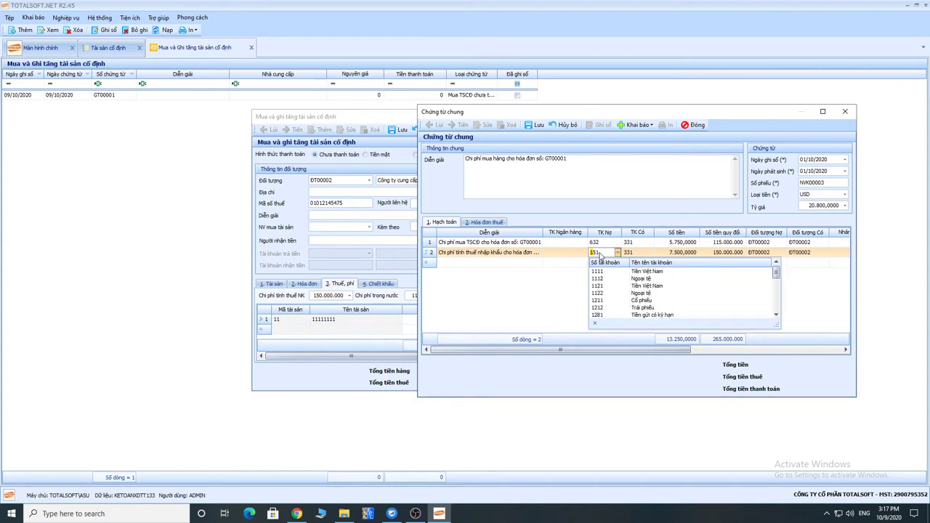
key(BackSpace)
key(BackSpace)
key(BackSpace)
text(2)
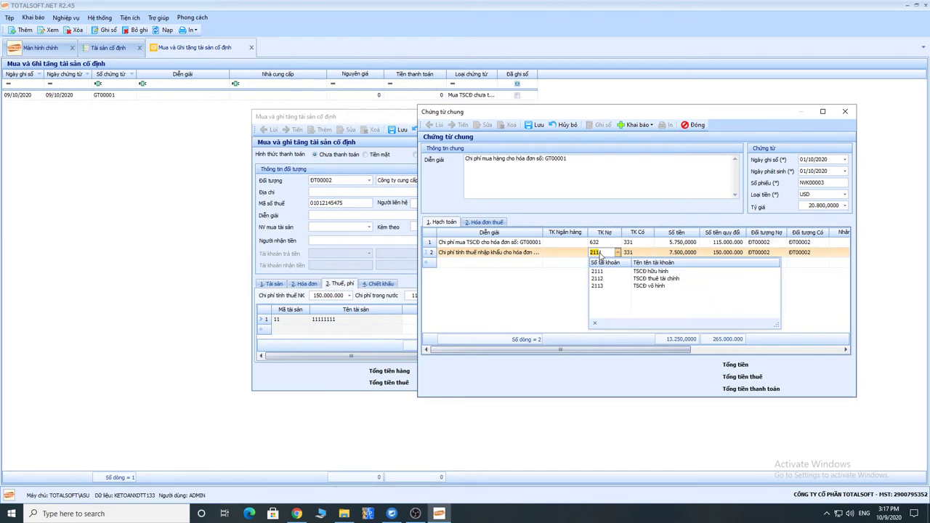
key(Return)
click(718, 252)
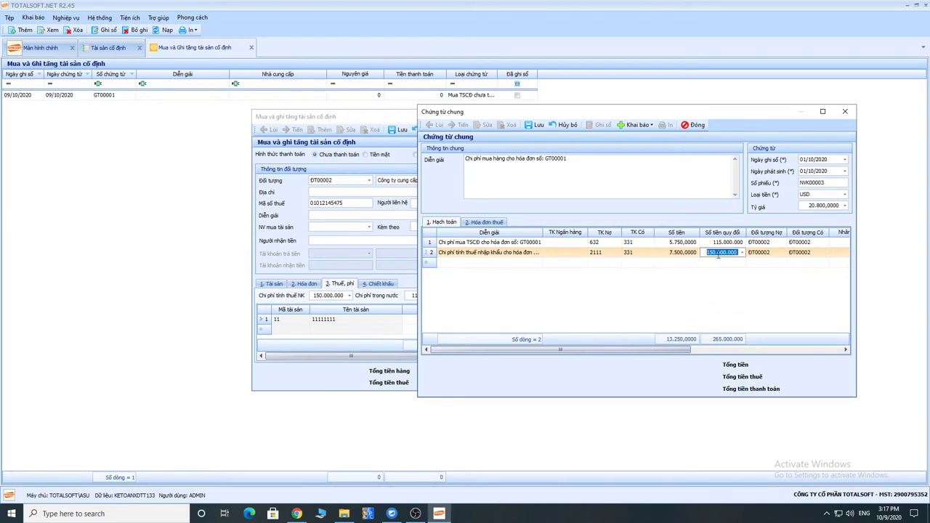
click(601, 242)
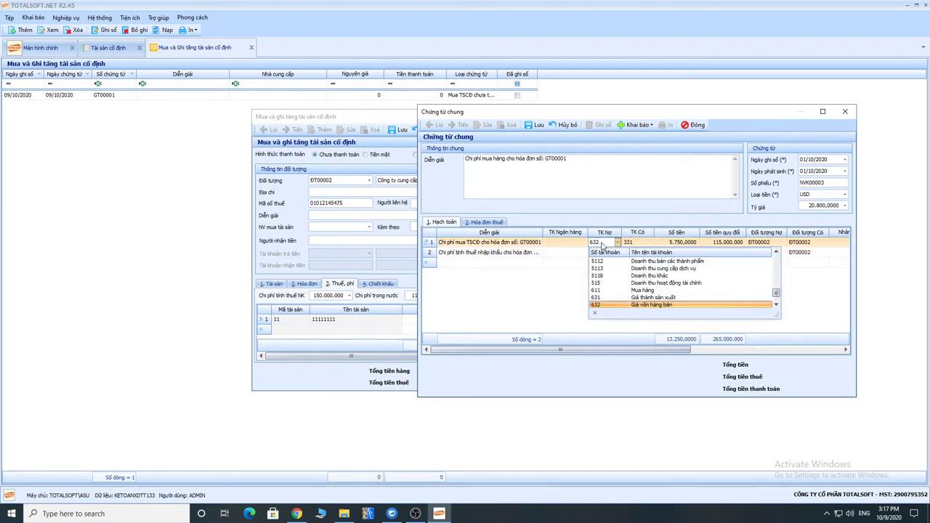
Step: Add an accounting line described as "Thuế GTGT" with an amount of 500 USD
click(468, 262)
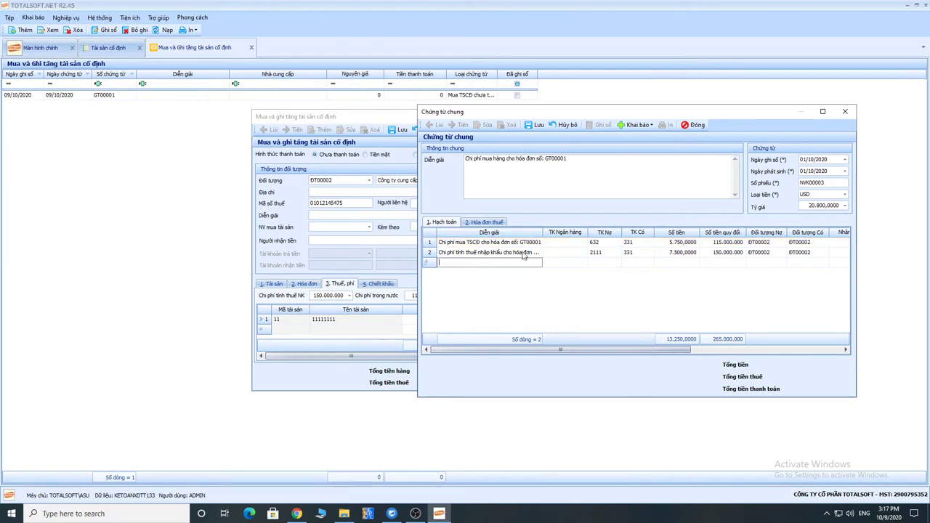
text(Thuế)
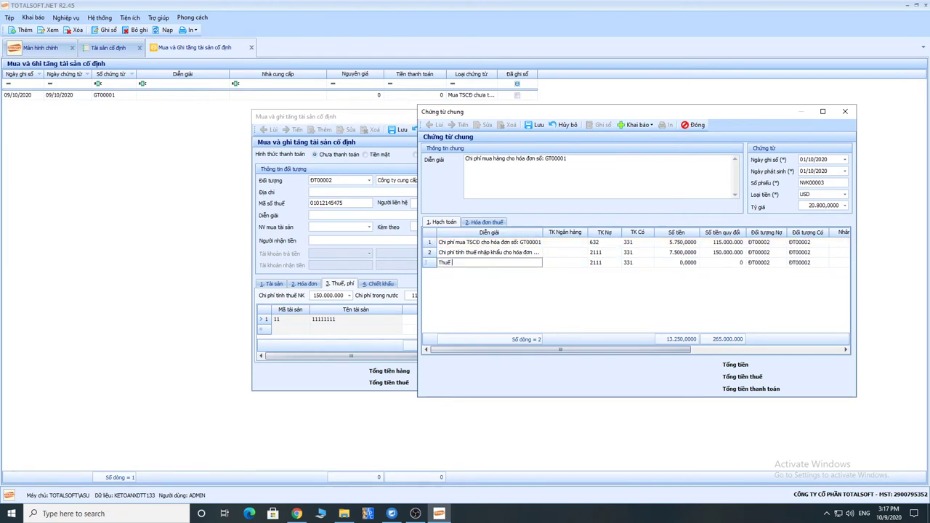
text( GTGT)
key(Tab)
key(Tab)
key(Tab)
key(Tab)
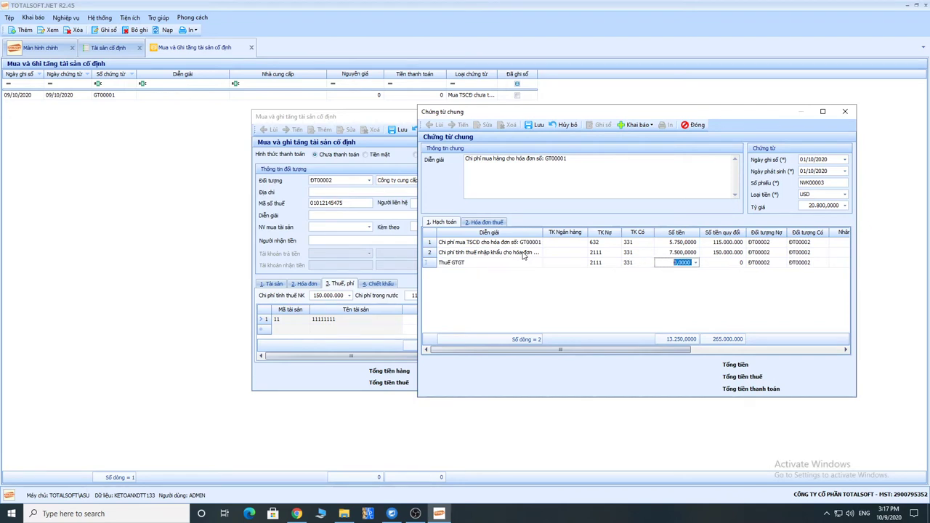
text(50)
key(Tab)
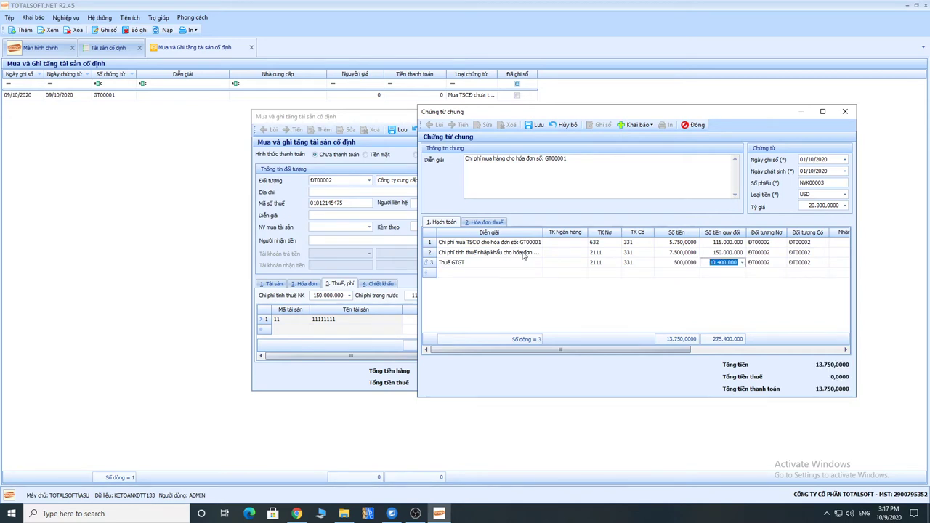
Step: Keep the exchange rate at 20.000 and set the amount (Số tiền) of the Thuế GTGT line to 5.000 USD
click(674, 263)
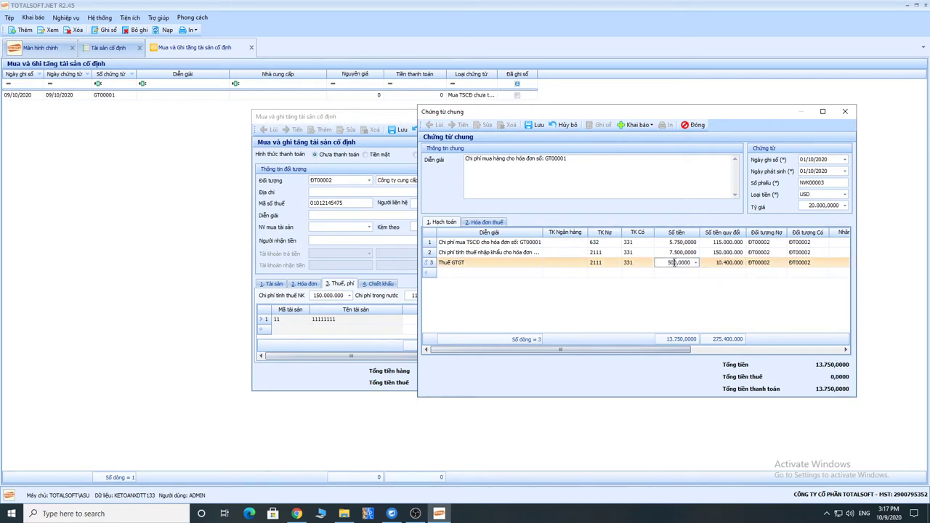
click(843, 207)
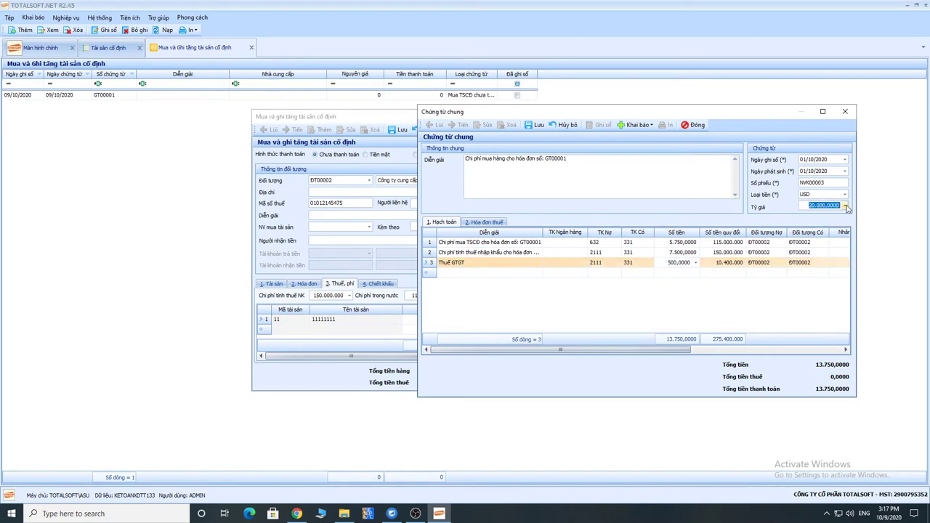
key(Return)
click(710, 262)
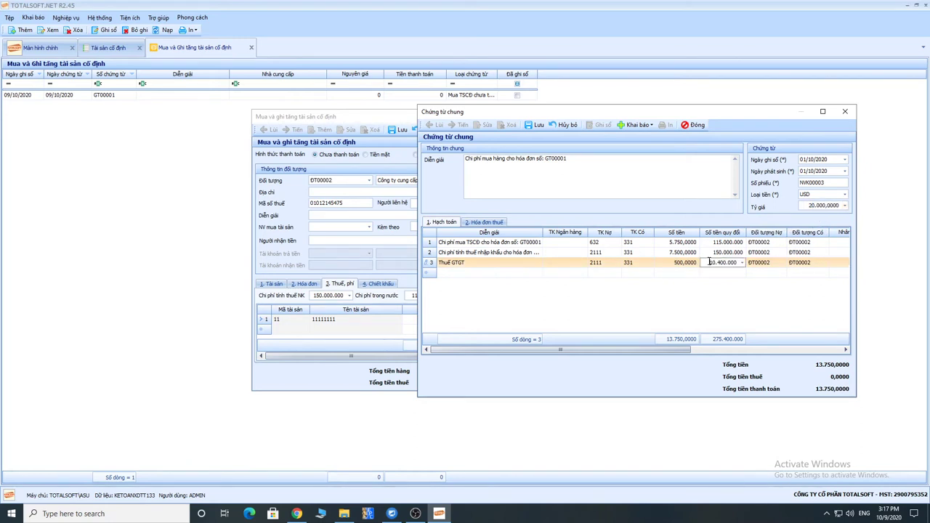
drag(704, 263, 755, 267)
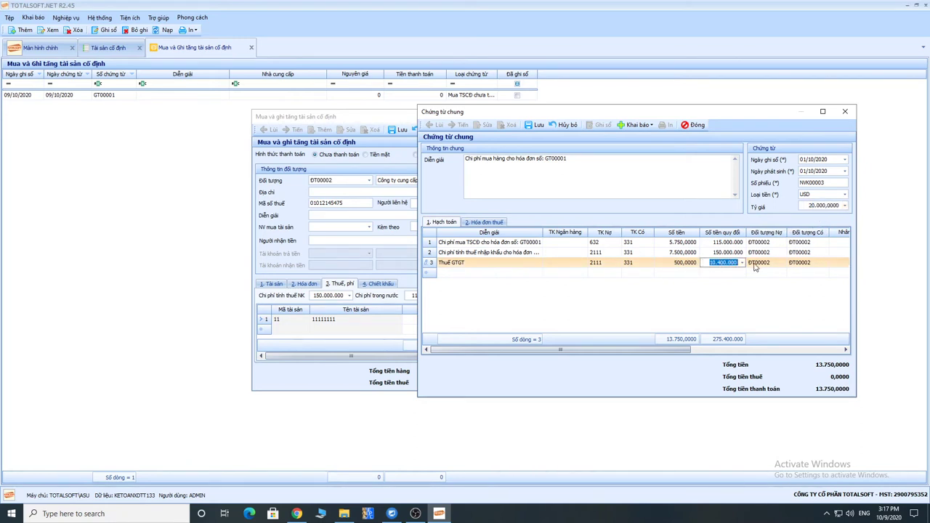
click(669, 263)
key(BackSpace)
key(BackSpace)
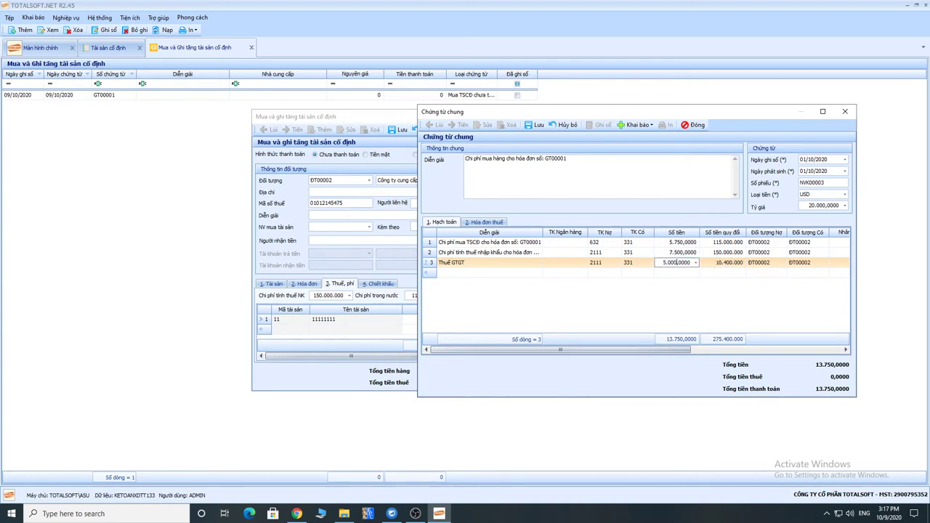
key(Tab)
key(Tab)
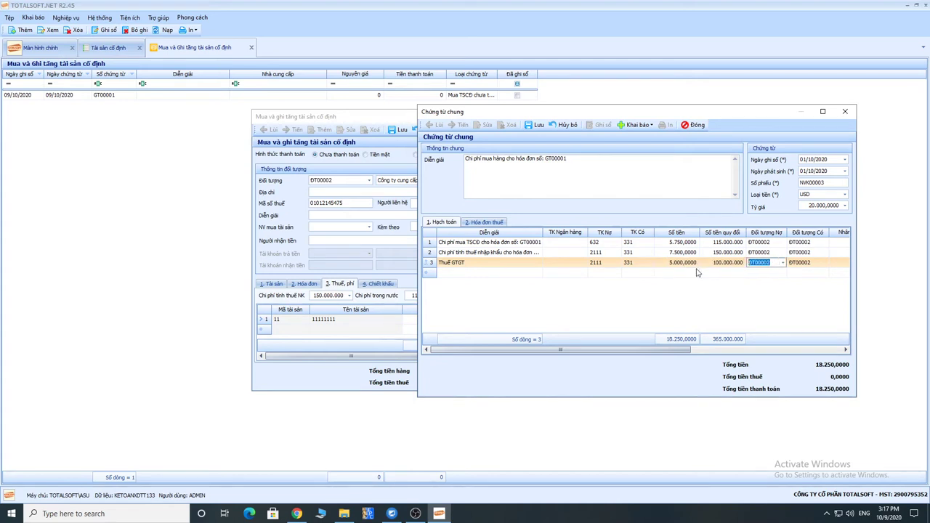
Step: Set the amount (Số tiền) of the fixed-asset purchase cost line to 750 USD
click(718, 242)
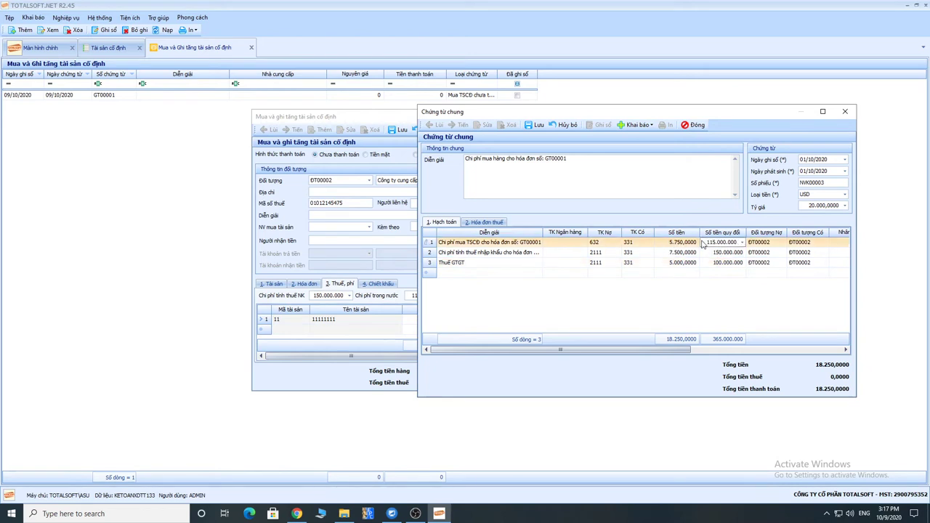
click(669, 244)
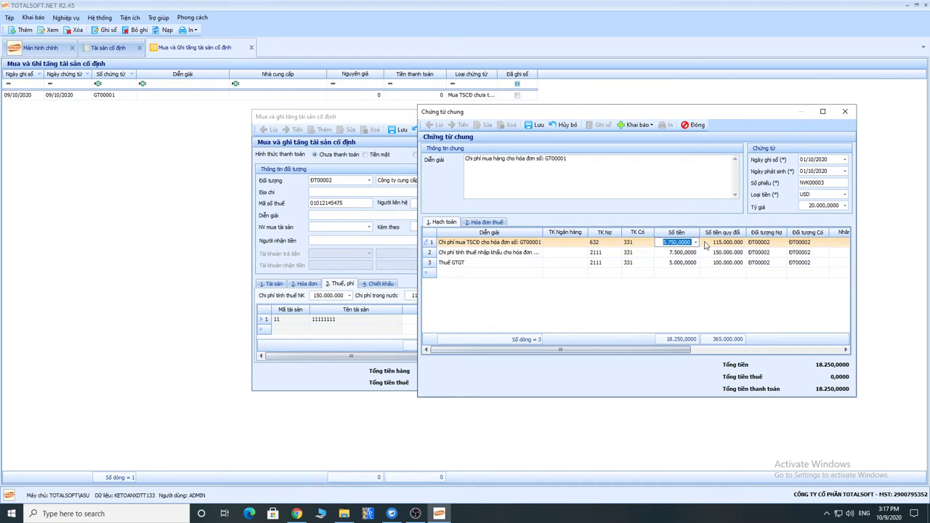
text(75)
click(705, 243)
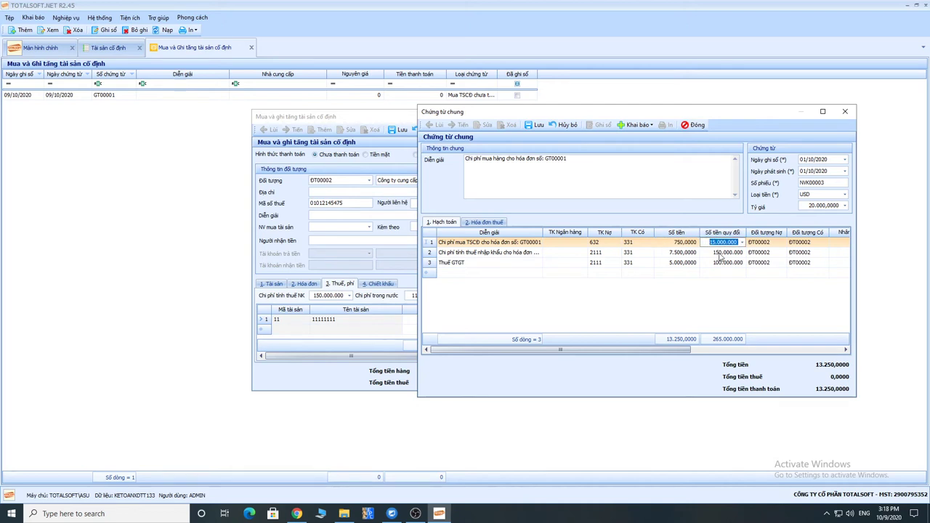
Step: Add a tax invoice line (Hóa đơn thuế) for the purchase costs with tax debit account 632
click(484, 222)
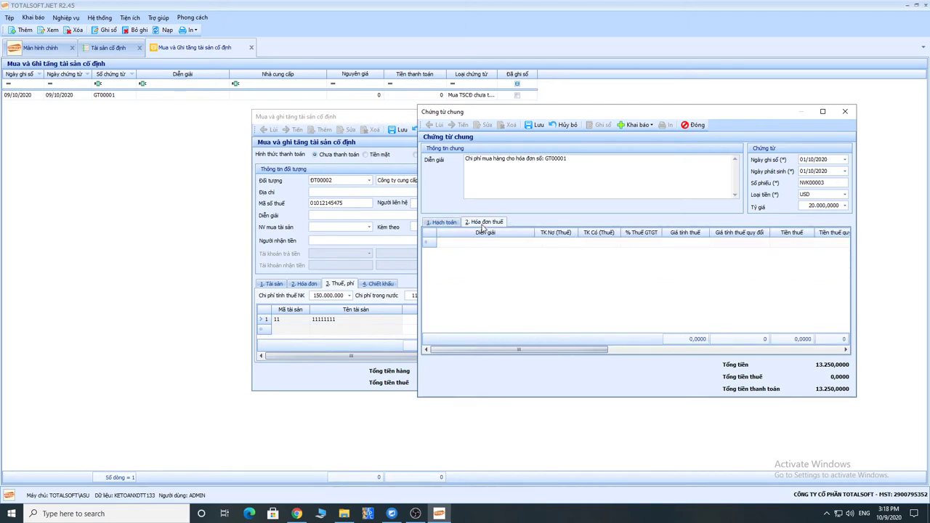
click(446, 245)
click(553, 243)
text(632)
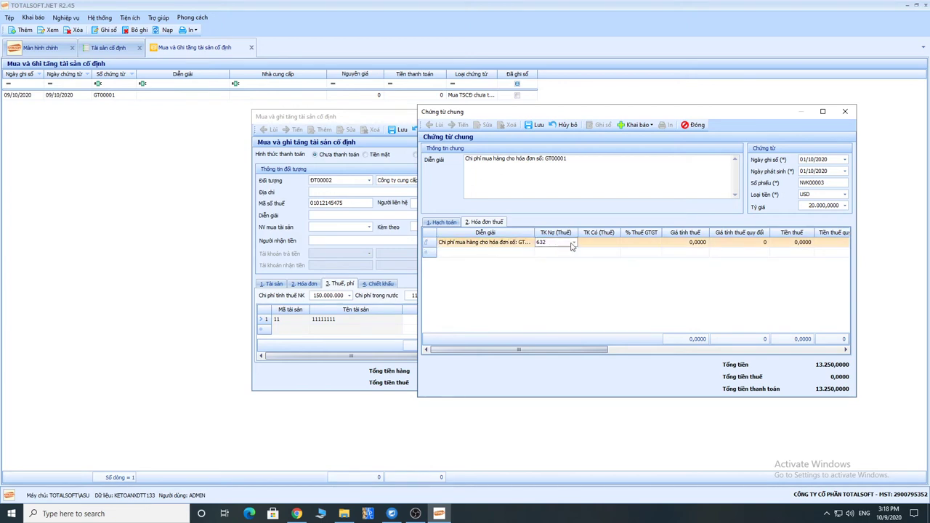
Step: Set the debit account (TK Nợ) of the fixed-asset purchase cost line to 2111
click(445, 222)
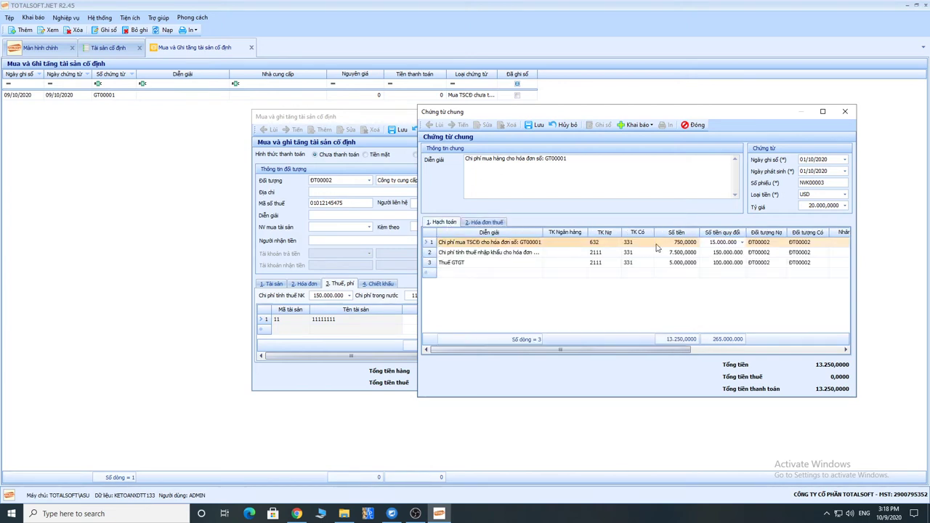
click(600, 243)
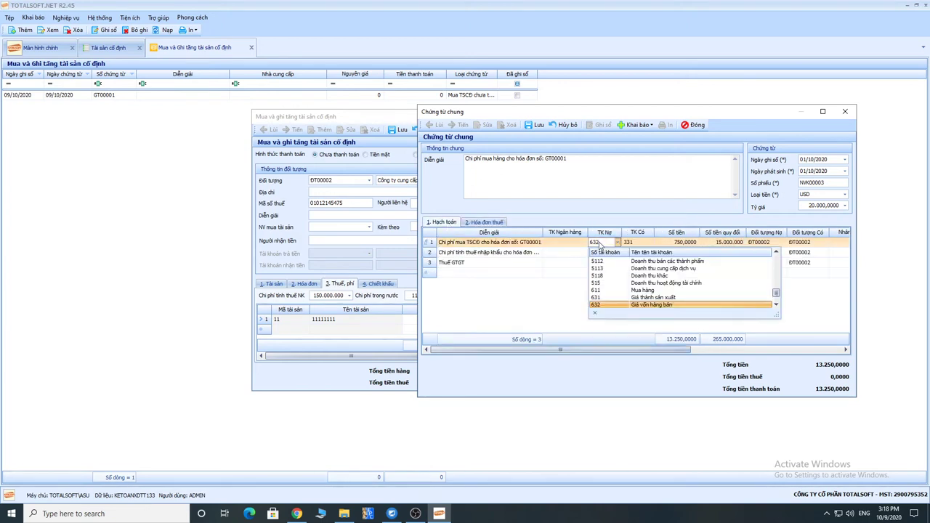
click(601, 246)
text(211)
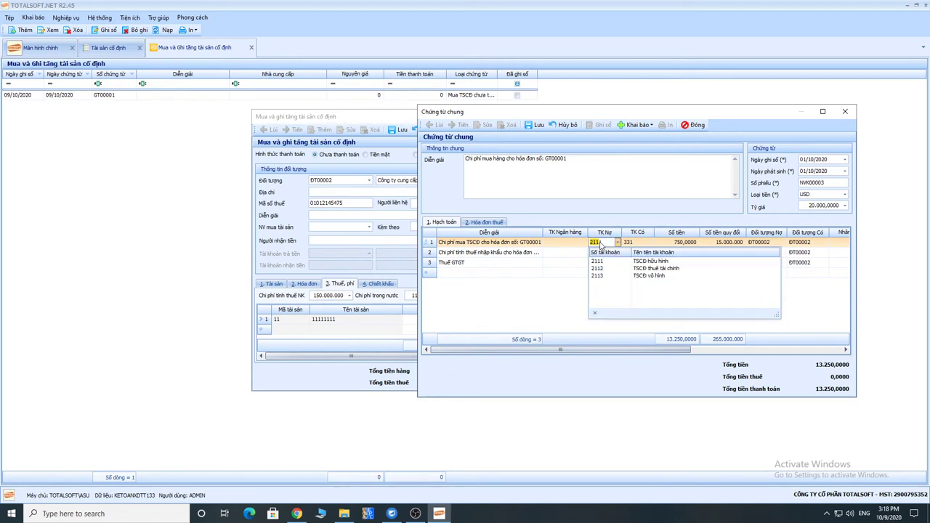
key(Return)
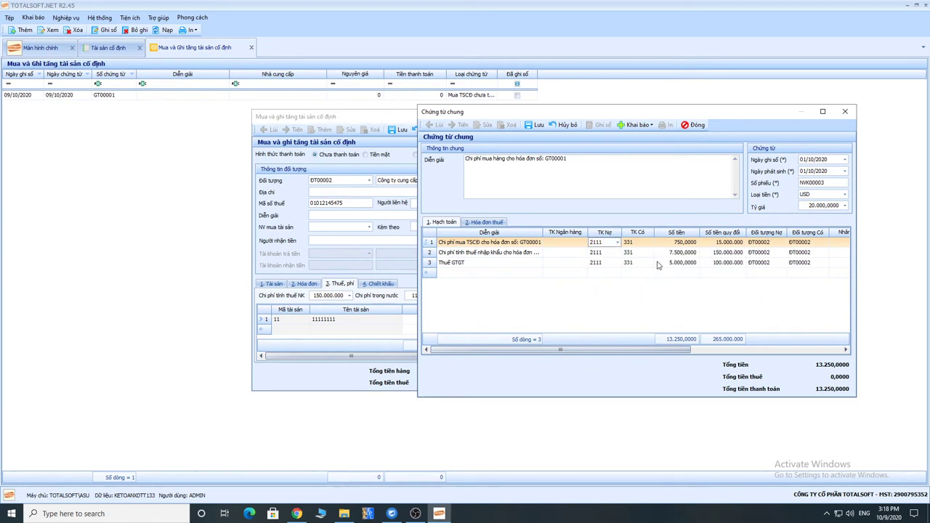
Step: Delete the Thuế GTGT line from the voucher's accounting entries
click(482, 222)
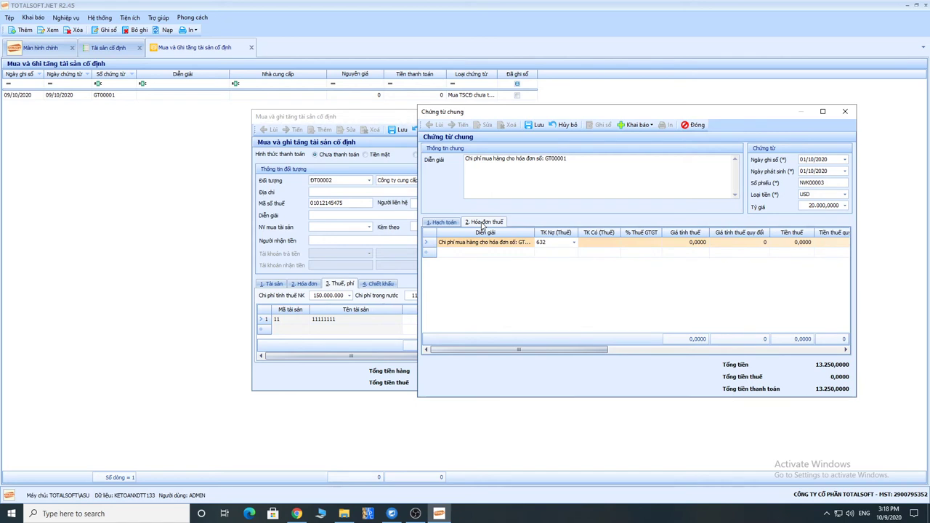
click(443, 222)
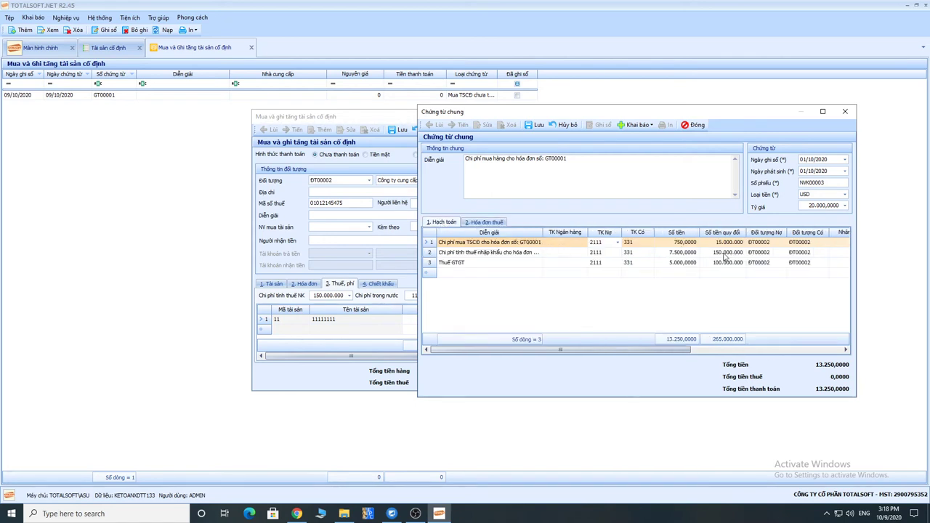
click(474, 268)
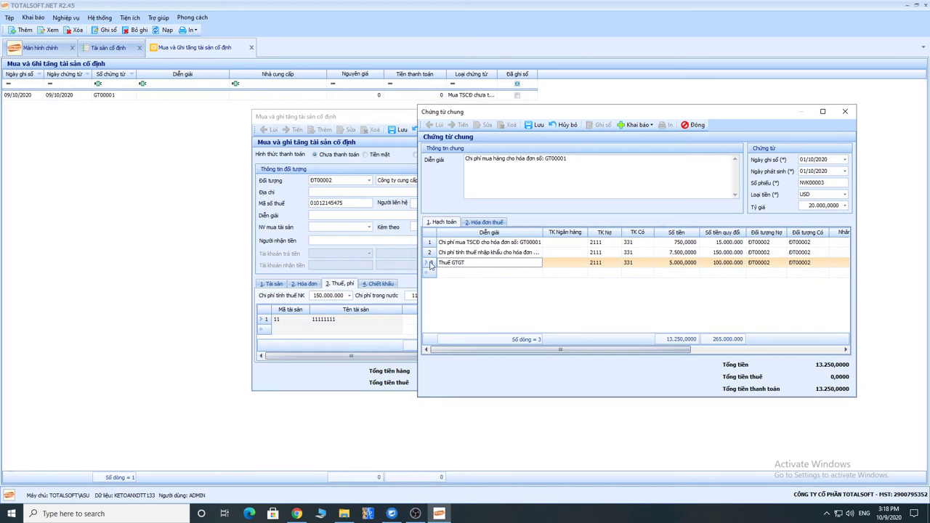
right_click(430, 266)
click(461, 274)
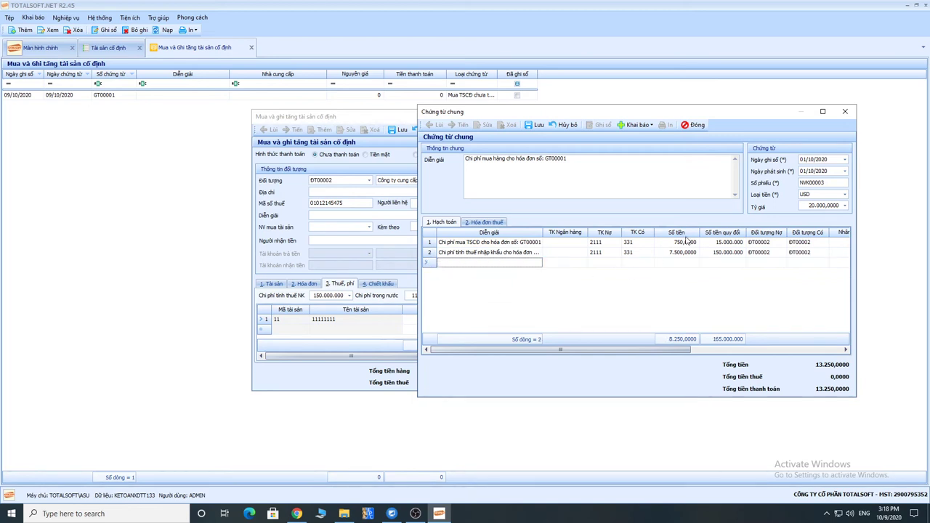
click(573, 243)
Step: Set the tax invoice line's tax debit account (TK Nợ) to 2111 and its tax credit account (TK Có) to 331
click(485, 222)
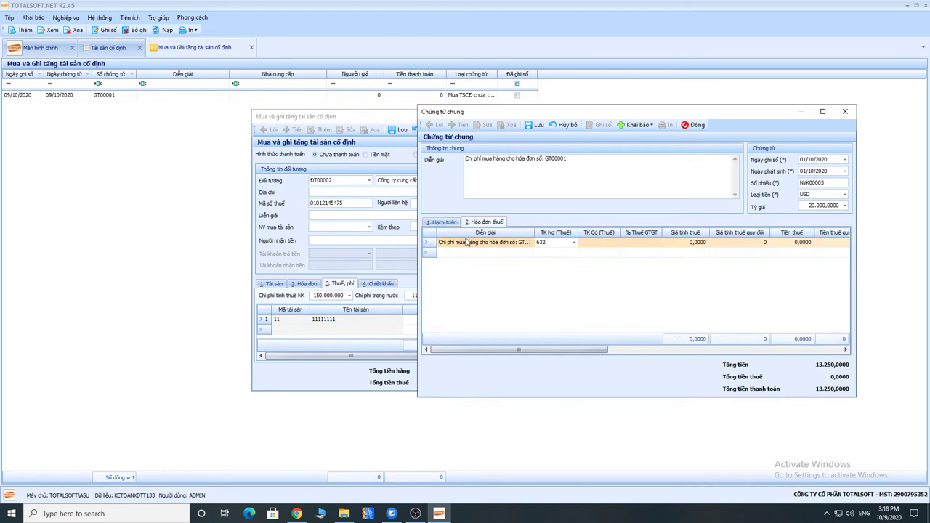
click(462, 242)
click(541, 243)
text(632)
text(1)
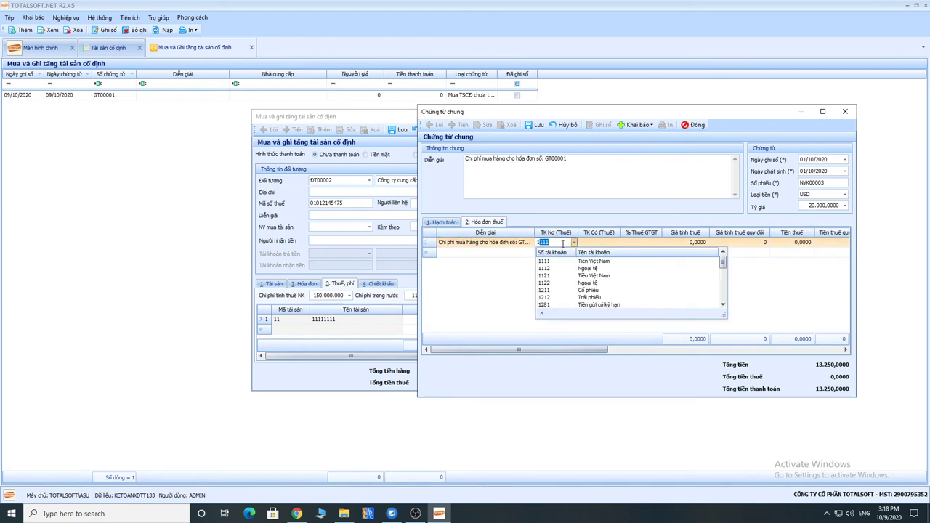
key(BackSpace)
text(2111)
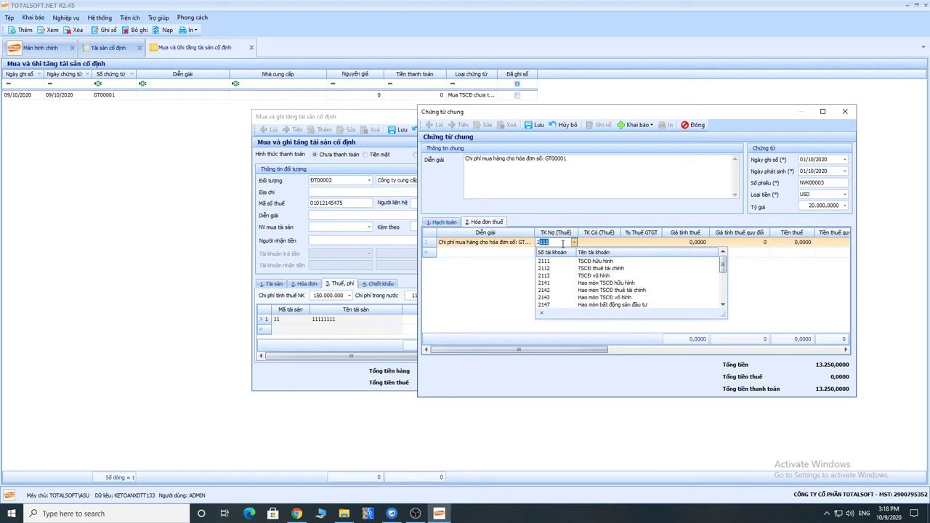
key(Return)
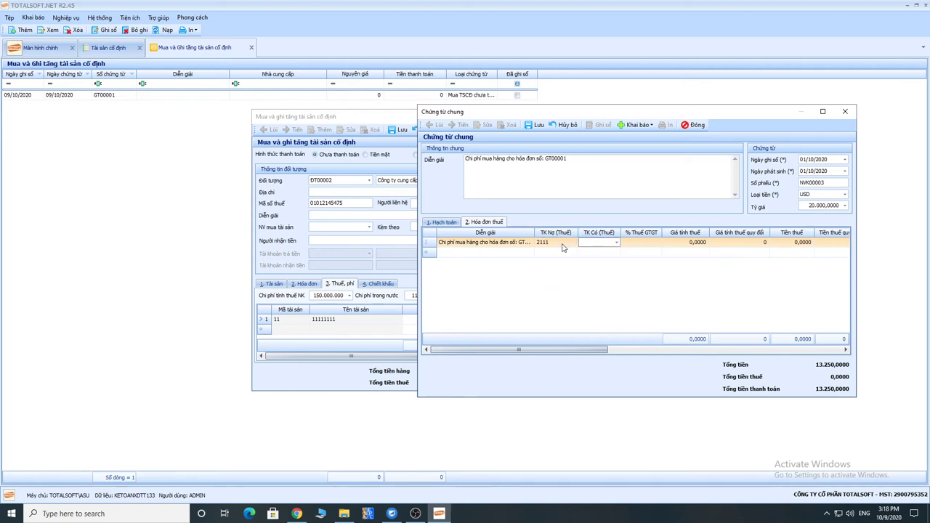
text(331)
key(Return)
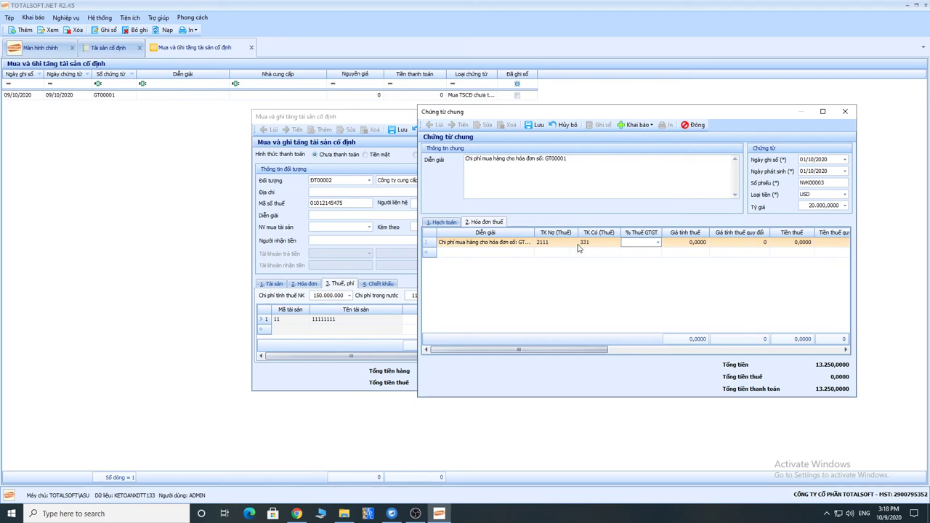
click(556, 244)
drag(547, 242, 513, 244)
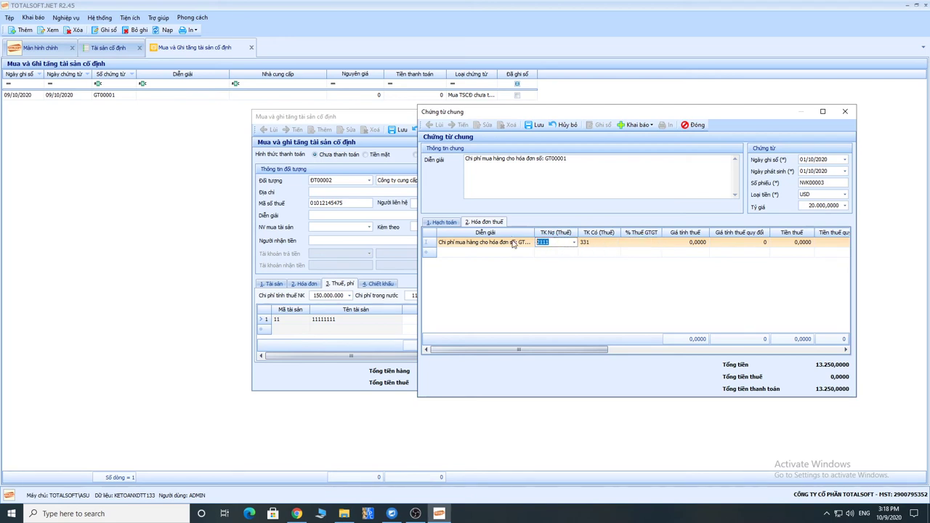
Step: Set the tax invoice line's VAT rate (% Thuế GTGT) to 10% and its taxable value (Giá tính thuế) to 50.000 USD
click(626, 243)
click(651, 266)
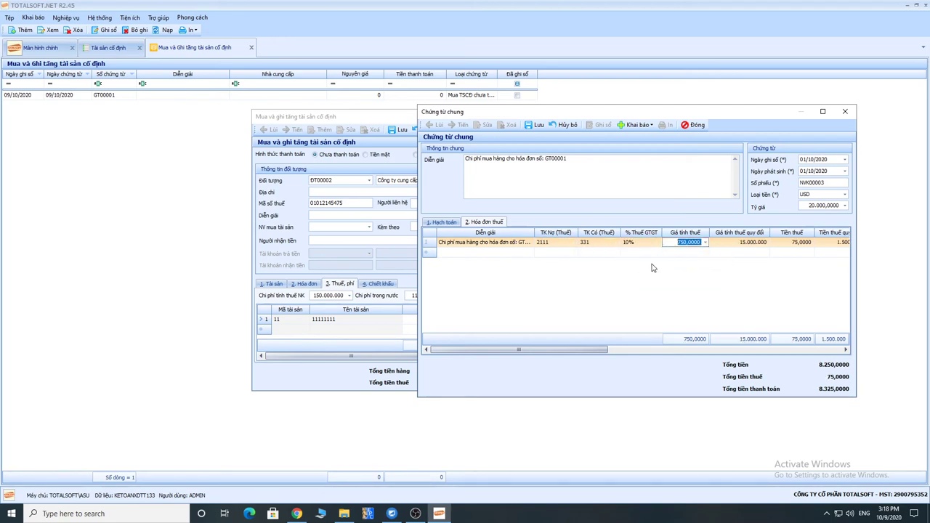
text(10)
text(000)
key(Tab)
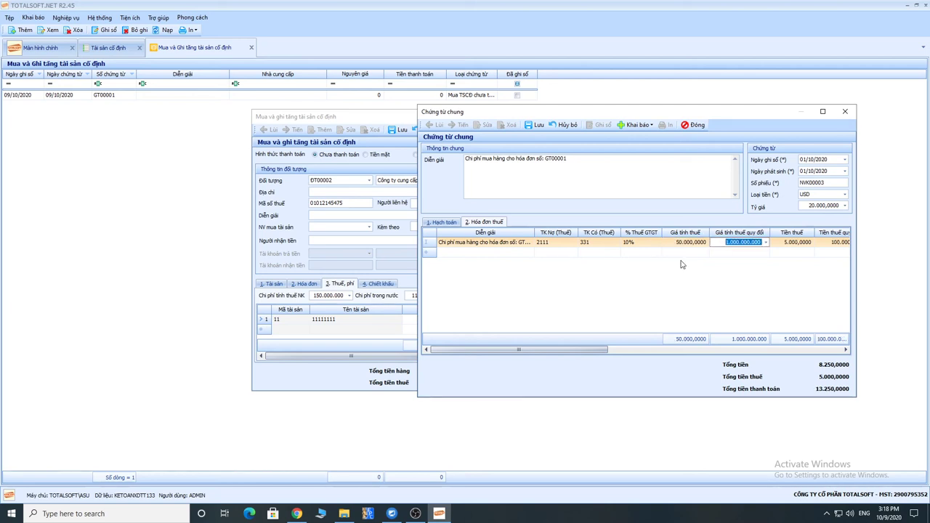
Step: Set the tax invoice line's invoice type (Loại hóa đơn) to Hóa đơn GTGT and its invoice number (Số hóa đơn) to 312312
key(Tab)
key(Tab)
key(Tab)
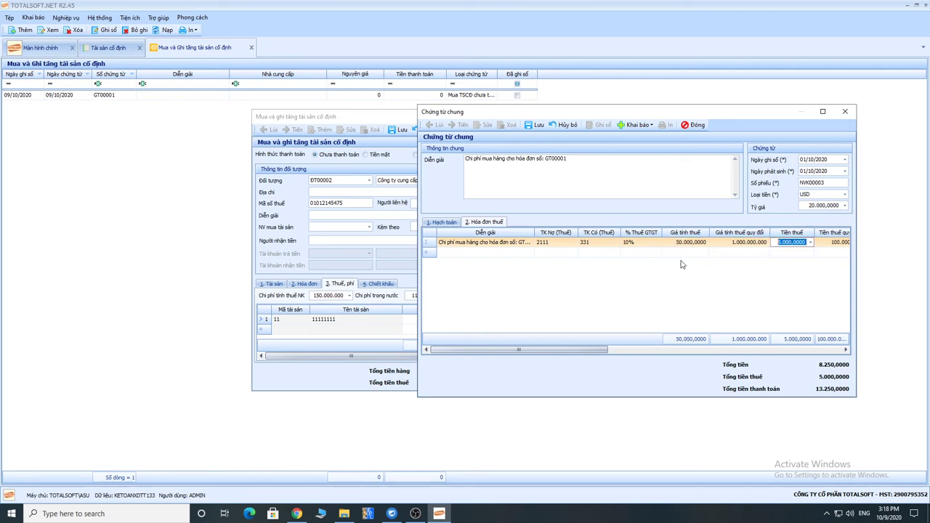
key(Tab)
key(Tab)
key(Tab)
key(Tab)
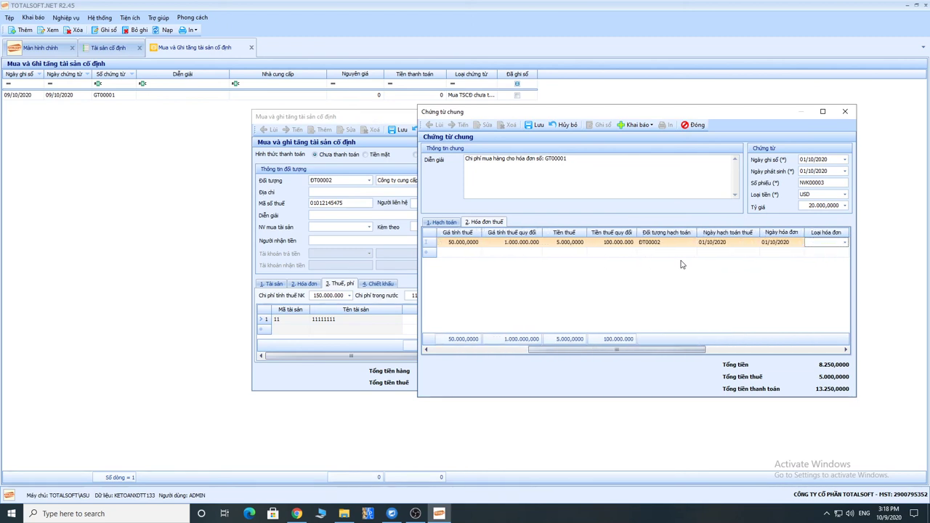
click(784, 243)
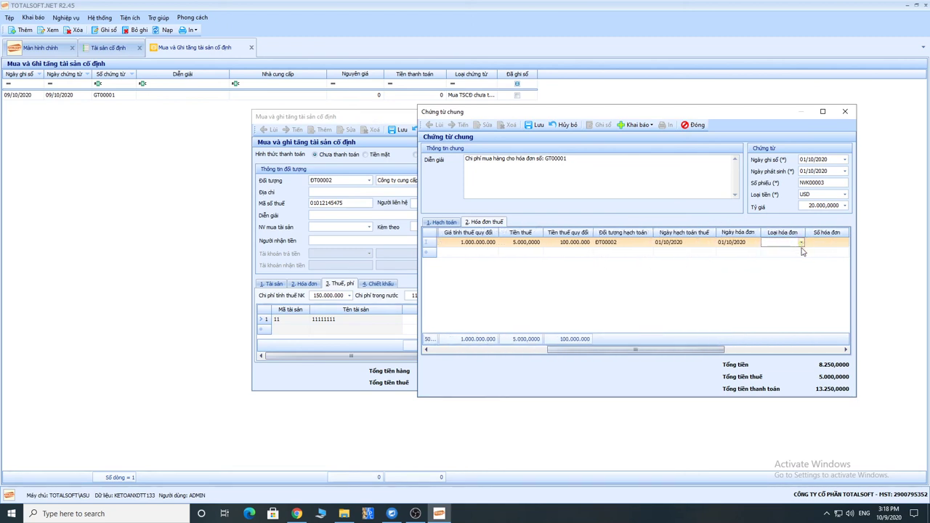
click(800, 242)
click(782, 268)
text(312312)
key(Tab)
key(Tab)
key(Tab)
key(Tab)
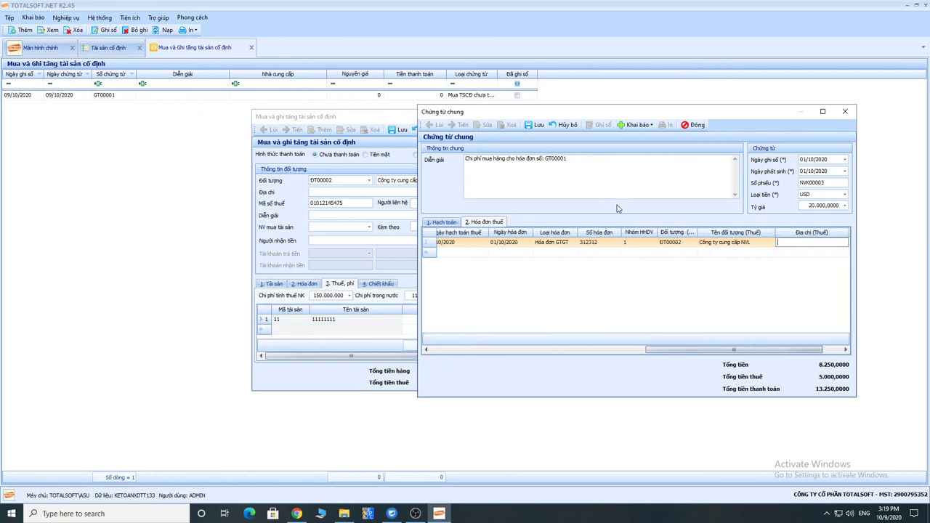
key(Tab)
Step: Save and close the general voucher, and save the fixed-asset purchase document GT00001
click(533, 128)
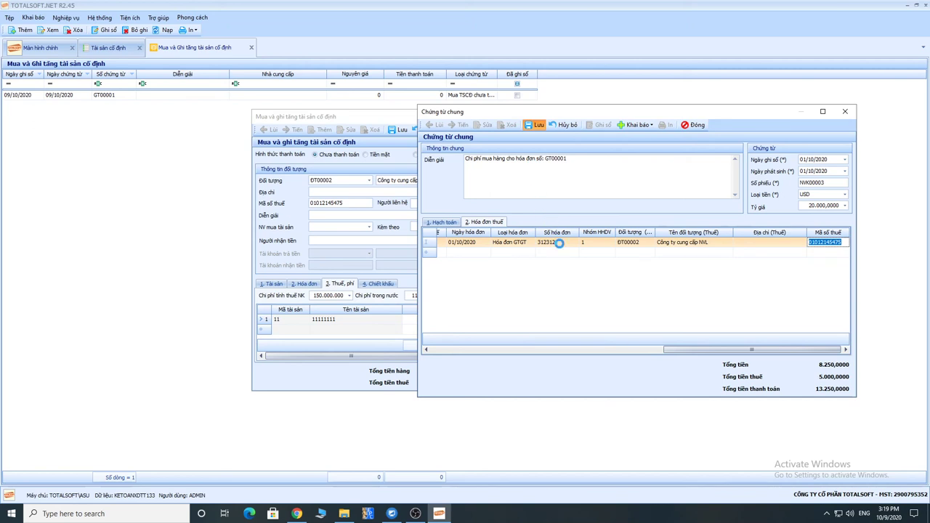
click(694, 125)
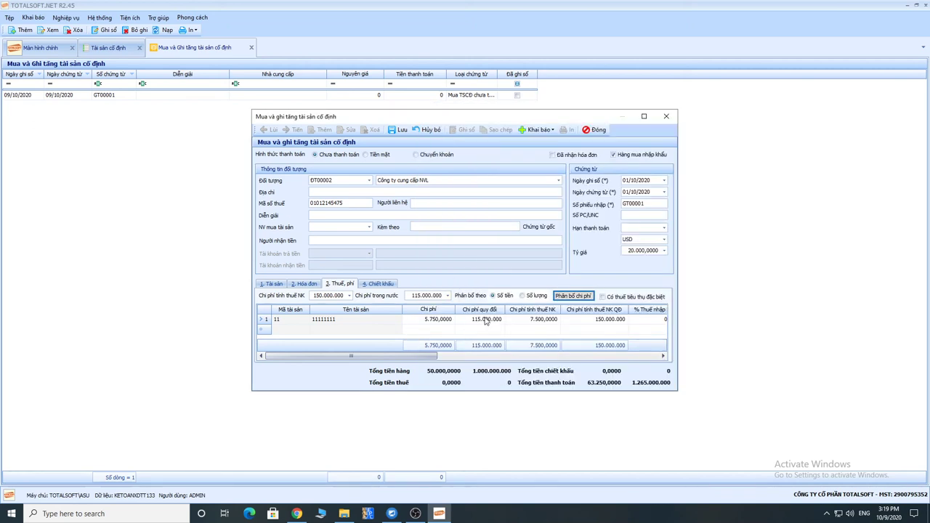
click(275, 284)
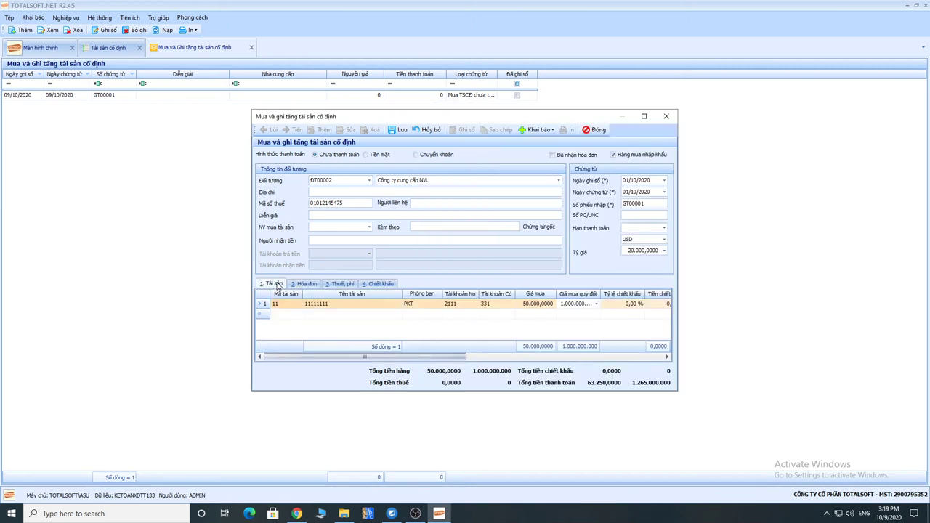
click(396, 129)
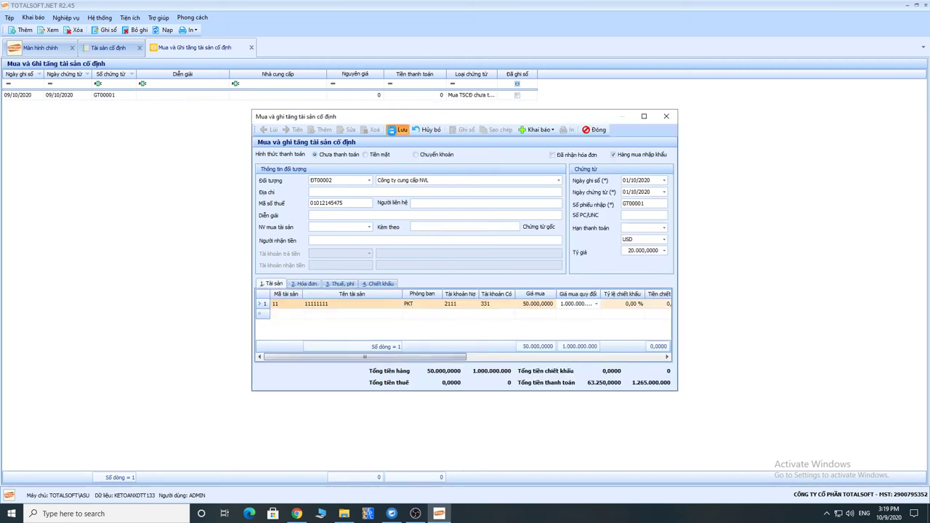
Step: Review the import-tax and domestic costs allocated to the asset in the saved purchase document, and close the document
click(308, 284)
click(343, 284)
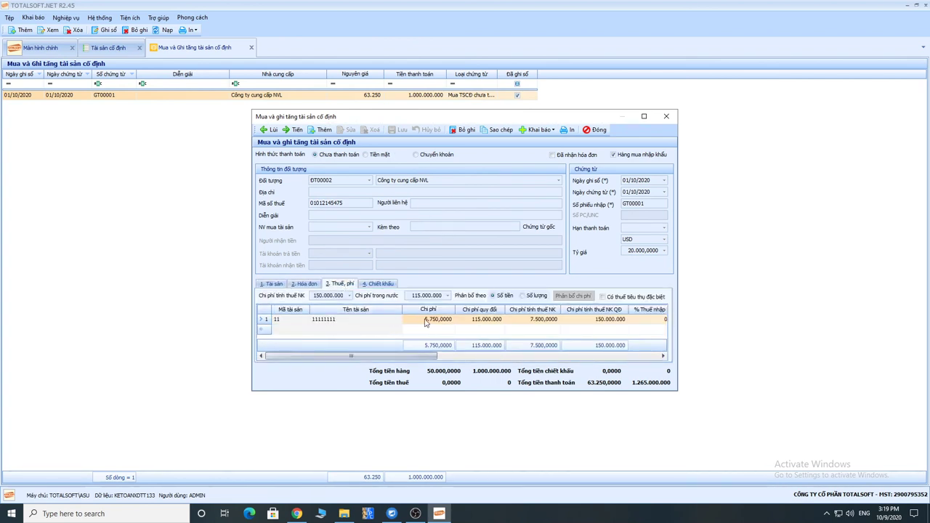
click(533, 319)
drag(411, 359, 434, 361)
click(312, 295)
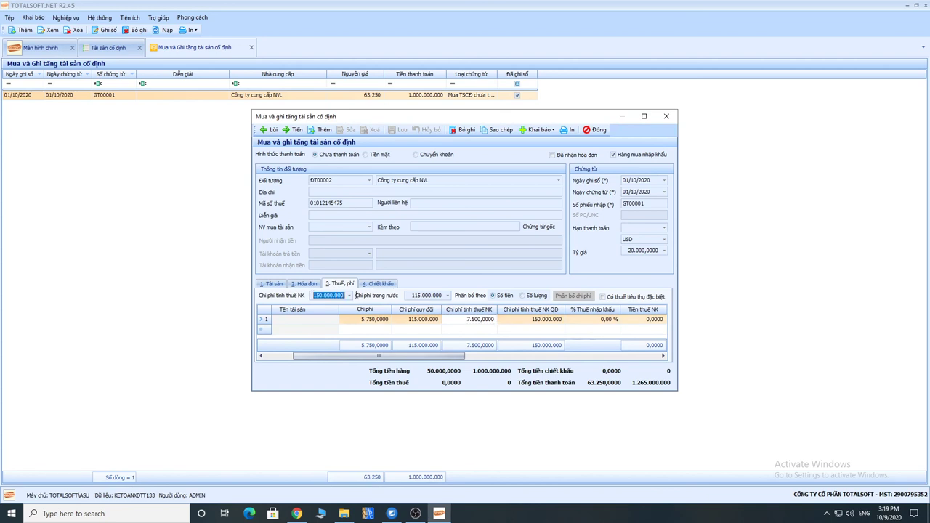
click(419, 295)
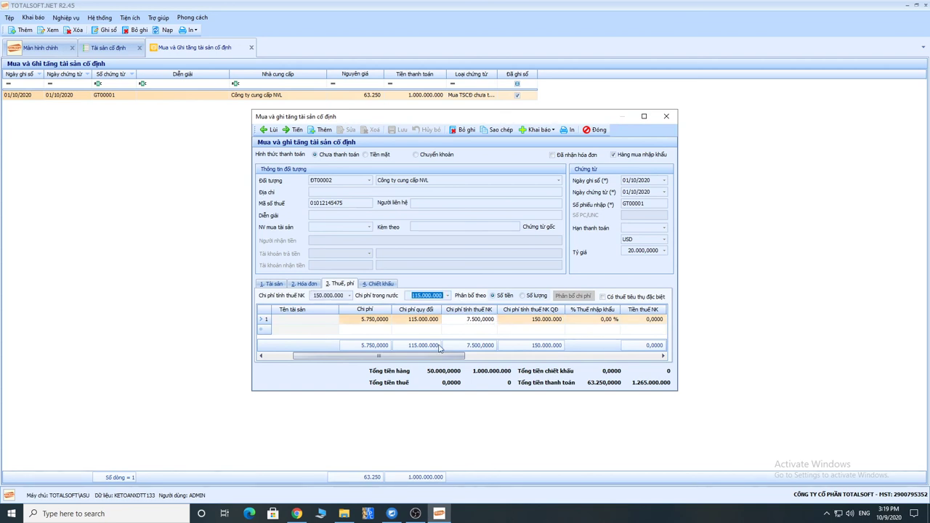
drag(381, 358, 346, 359)
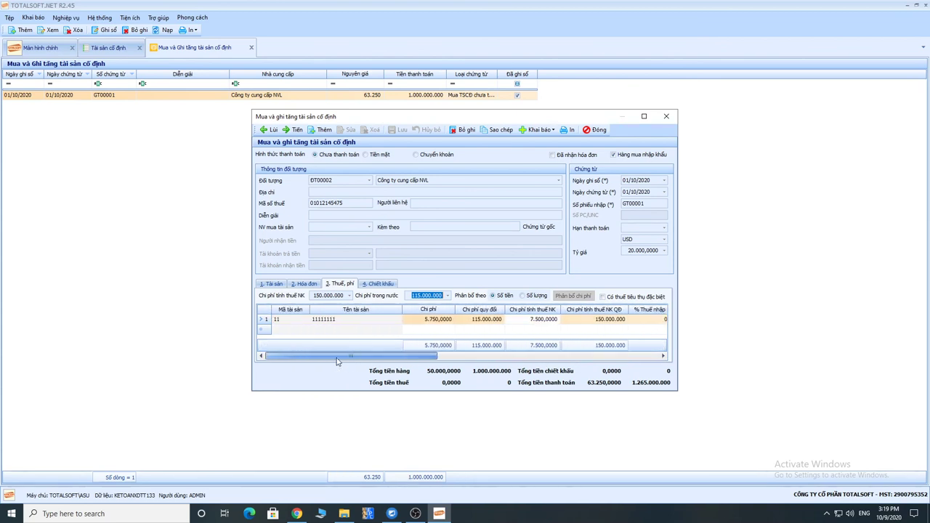
click(594, 129)
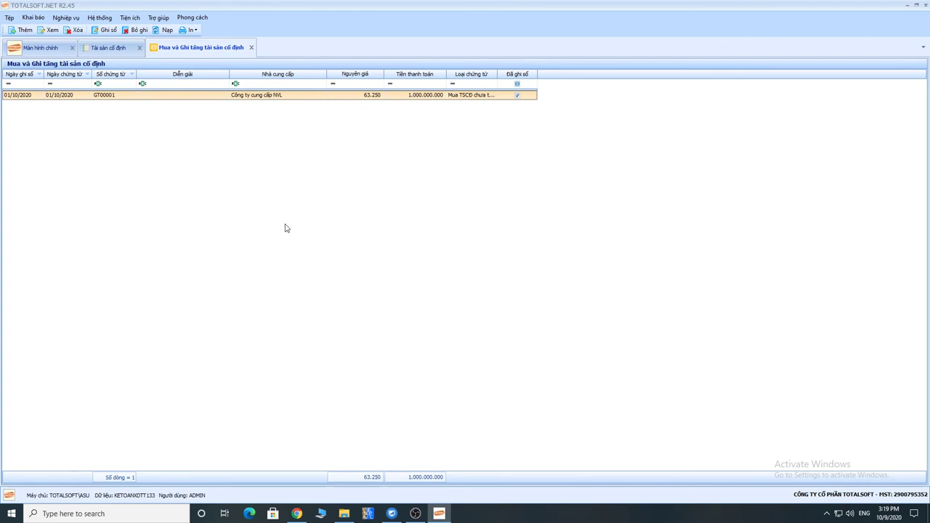